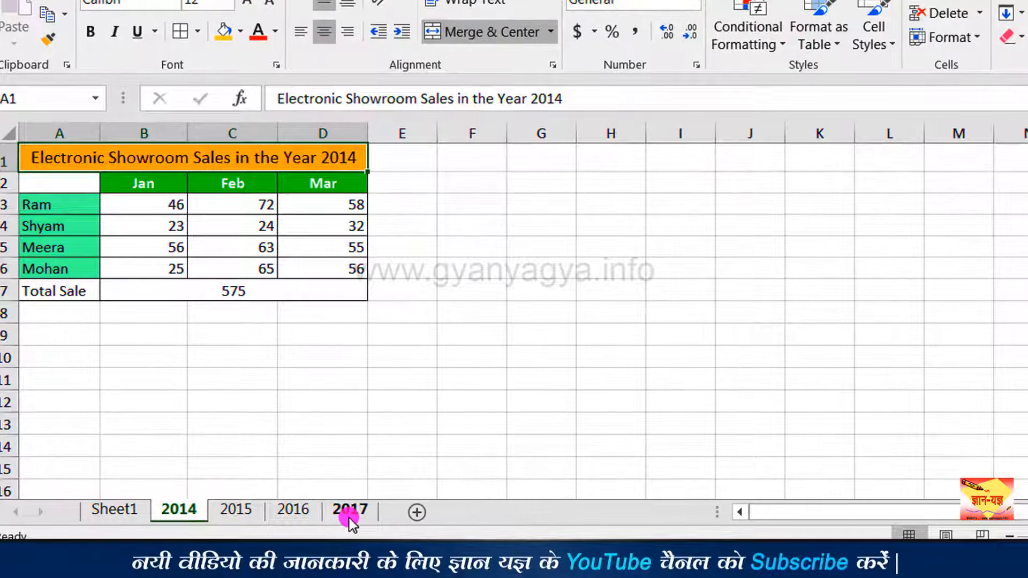
Step: Look through the 2015, 2016 and 2017 sales sheets and return to the 2014 sheet
{"action": "left_click", "coordinate": [256, 511]}
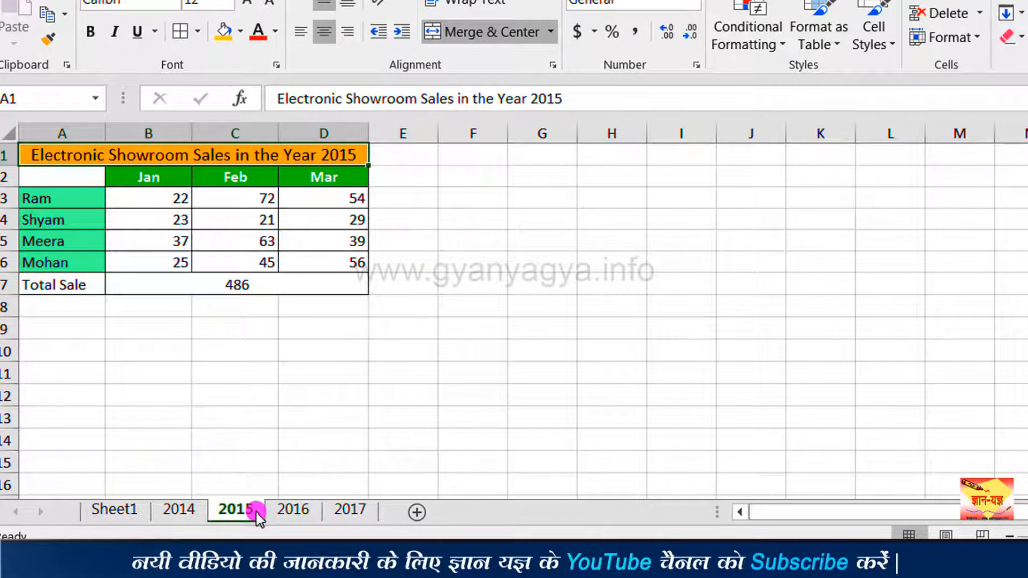
{"action": "left_click", "coordinate": [293, 521]}
{"action": "left_click", "coordinate": [350, 511]}
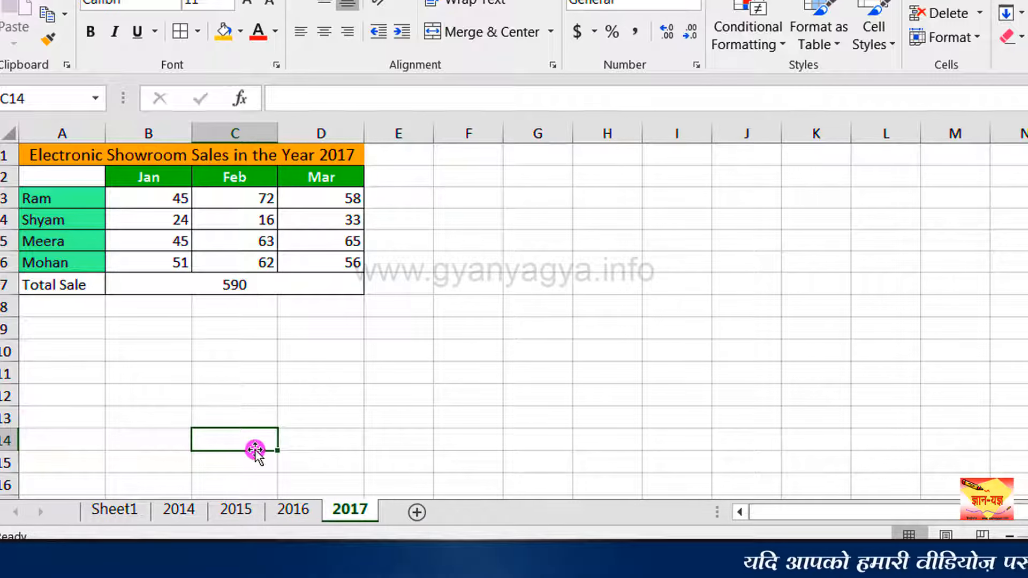
{"action": "left_click", "coordinate": [288, 513]}
{"action": "left_click", "coordinate": [248, 511]}
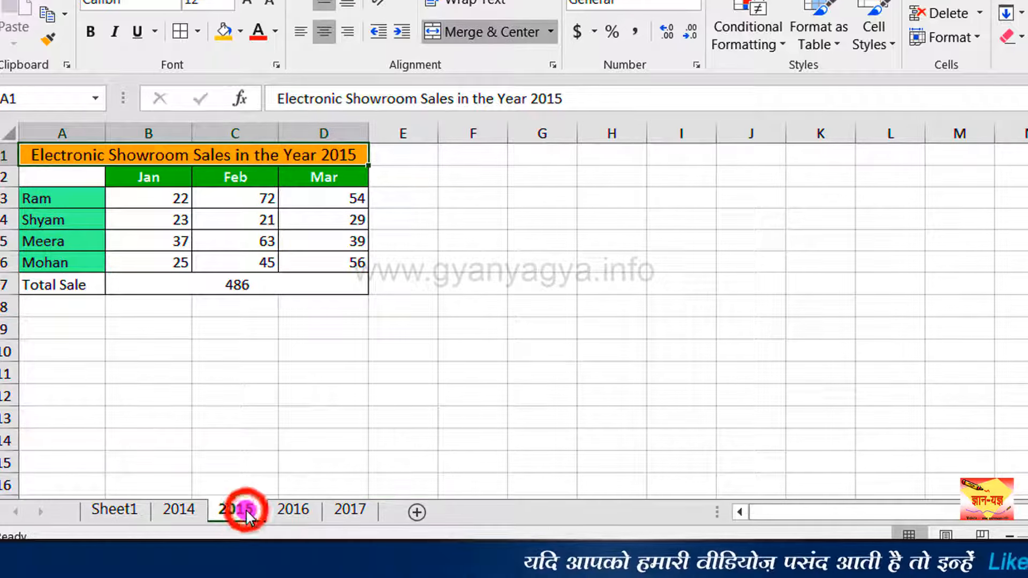
{"action": "left_click", "coordinate": [187, 511]}
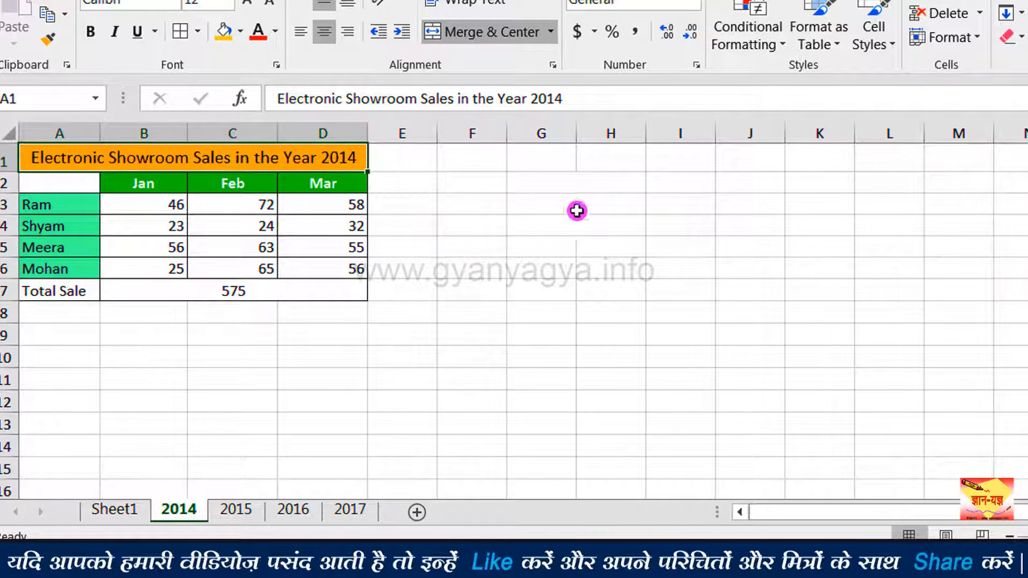
Step: Enter =SUM(B3:D6) in cell F1 of the 2014 sheet to total all the monthly sales figures
{"action": "left_click", "coordinate": [471, 162]}
{"action": "type", "text": "="}
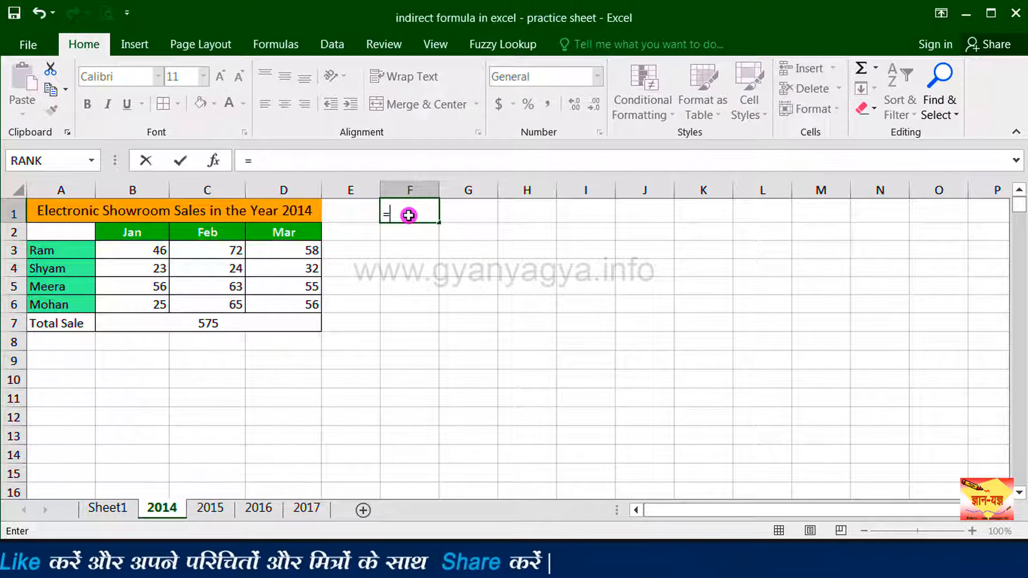
{"action": "type", "text": "su"}
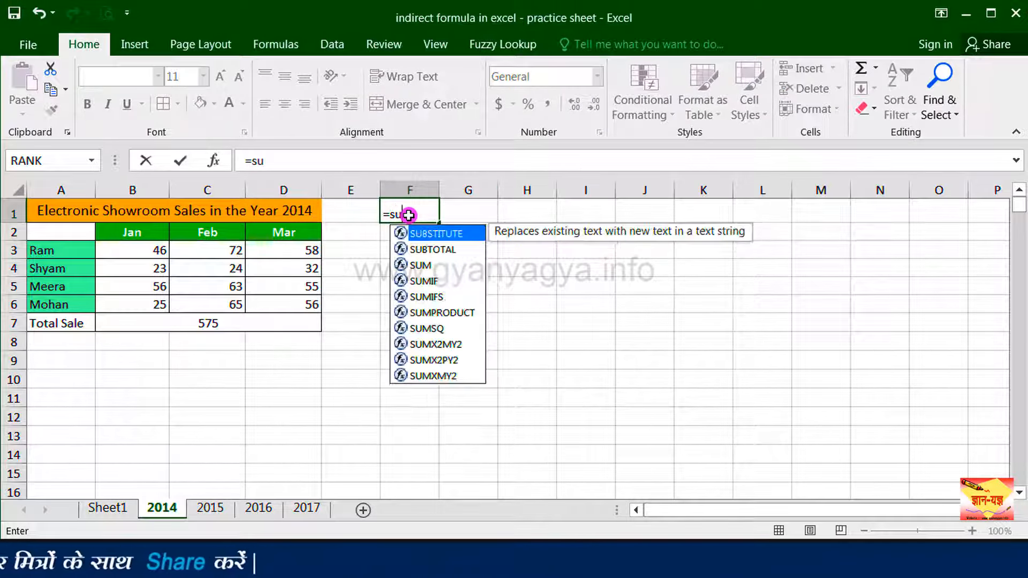
{"action": "type", "text": "m"}
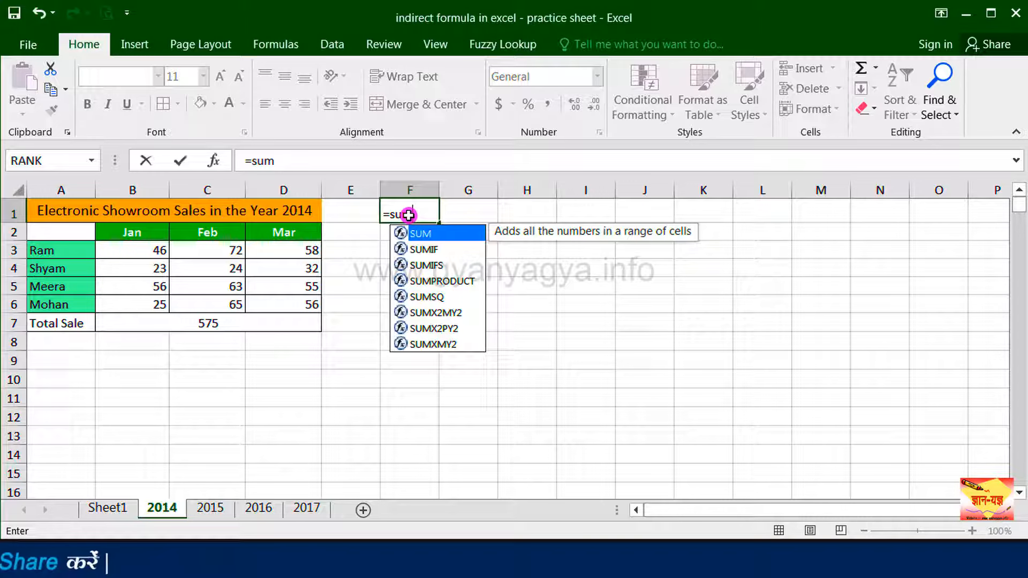
{"action": "double_click", "coordinate": [453, 234]}
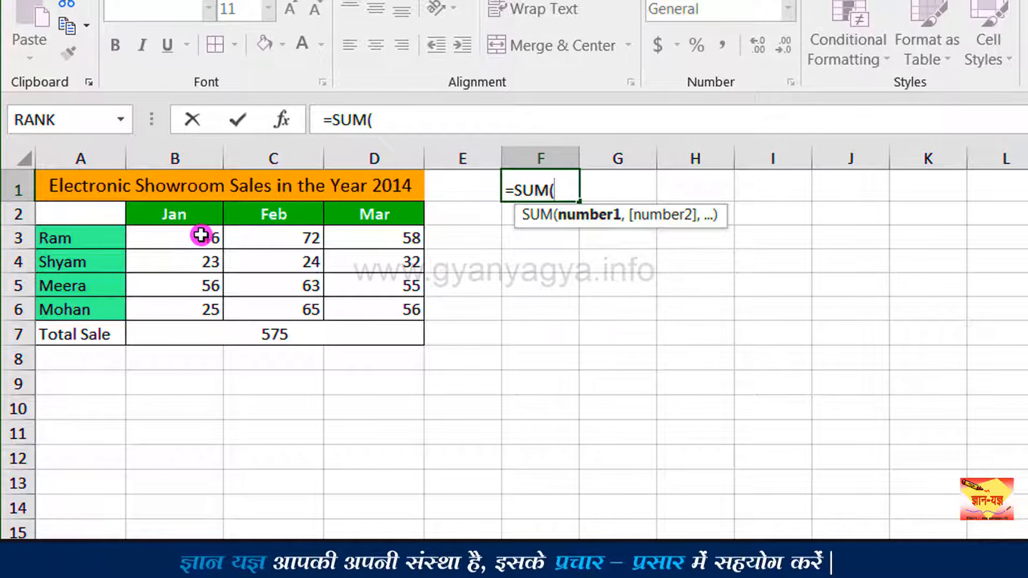
{"action": "left_click_drag", "start_coordinate": [201, 235], "coordinate": [375, 308]}
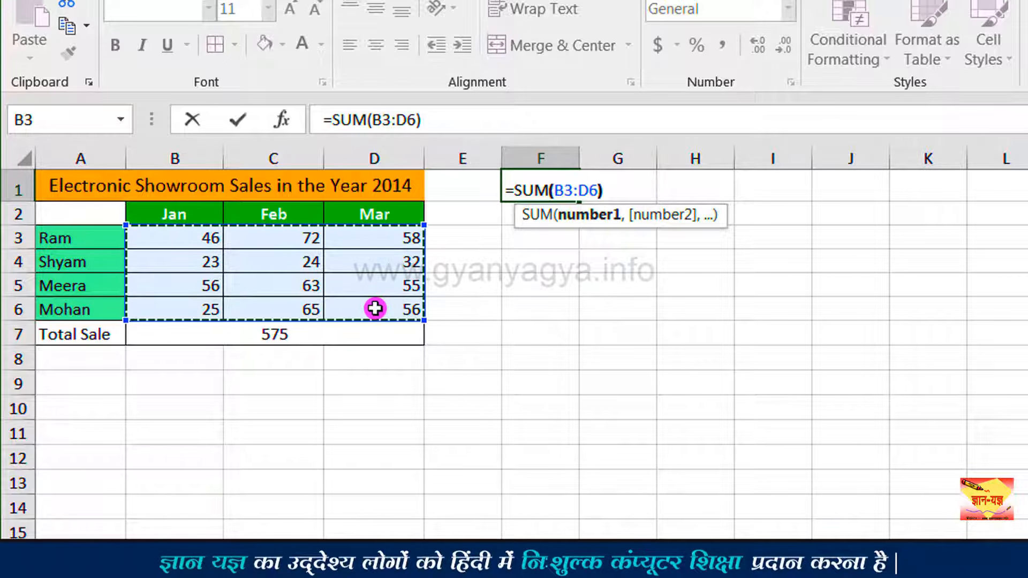
{"action": "key", "text": "Return"}
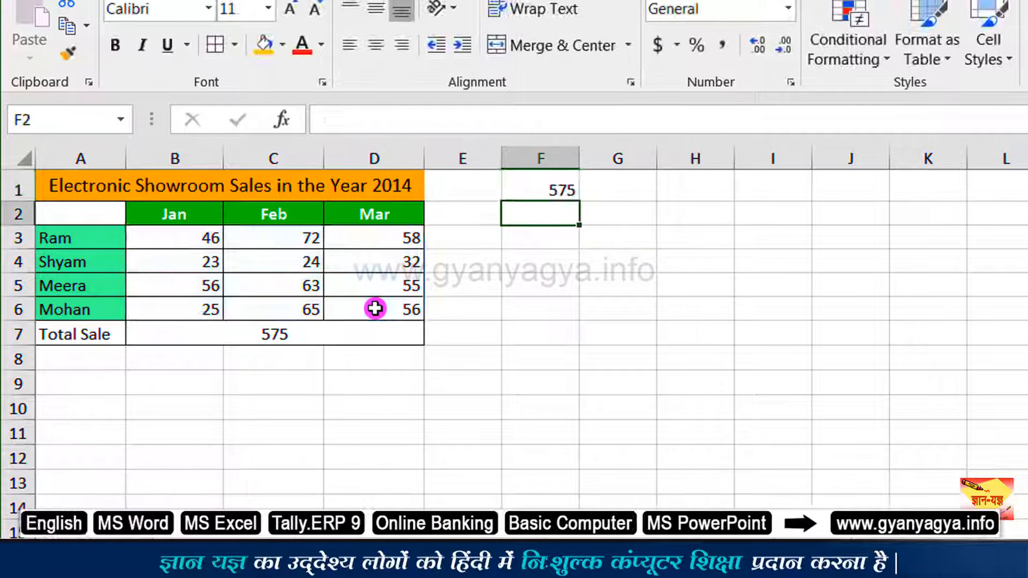
{"action": "left_click", "coordinate": [541, 190]}
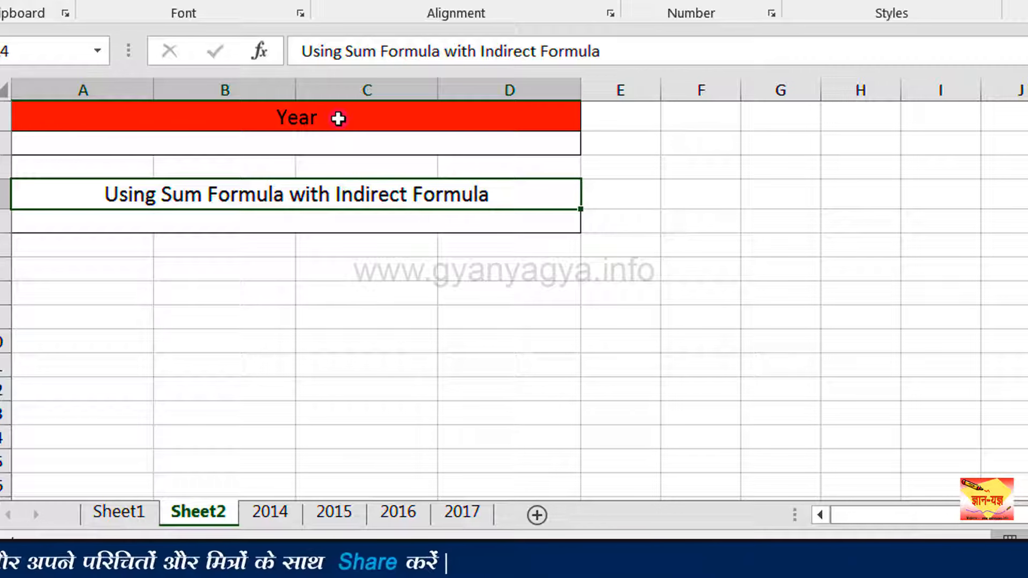
Step: On Sheet2, enter 2015 in the cell below the Year heading and start a SUM formula in cell A5
{"action": "left_click", "coordinate": [339, 146]}
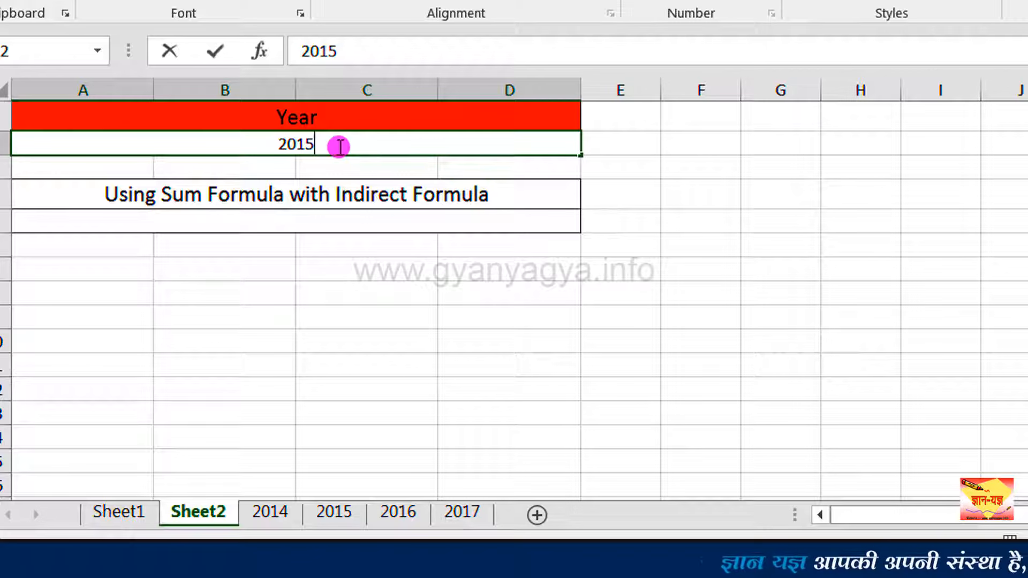
{"action": "left_click", "coordinate": [310, 216]}
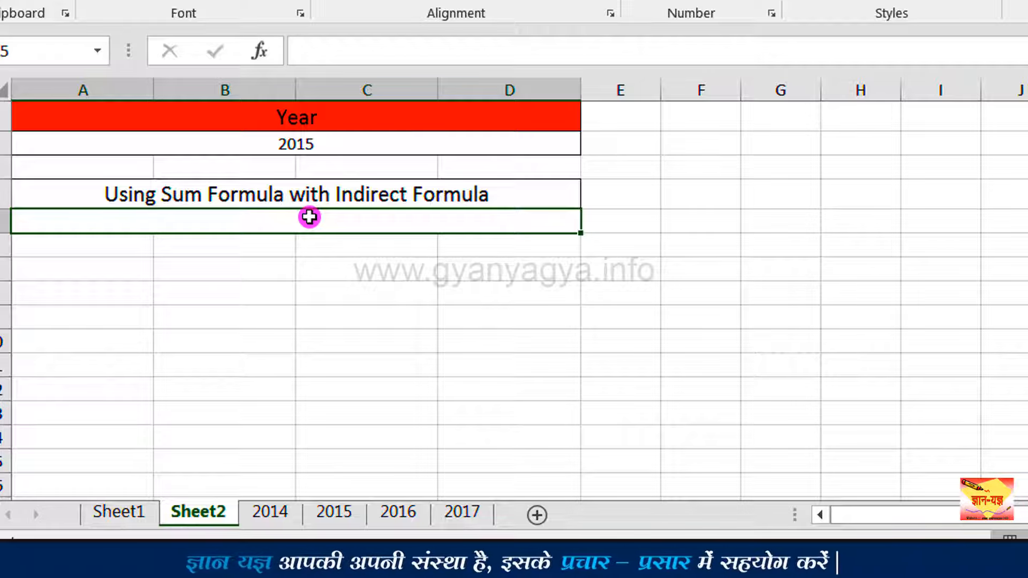
{"action": "type", "text": "="}
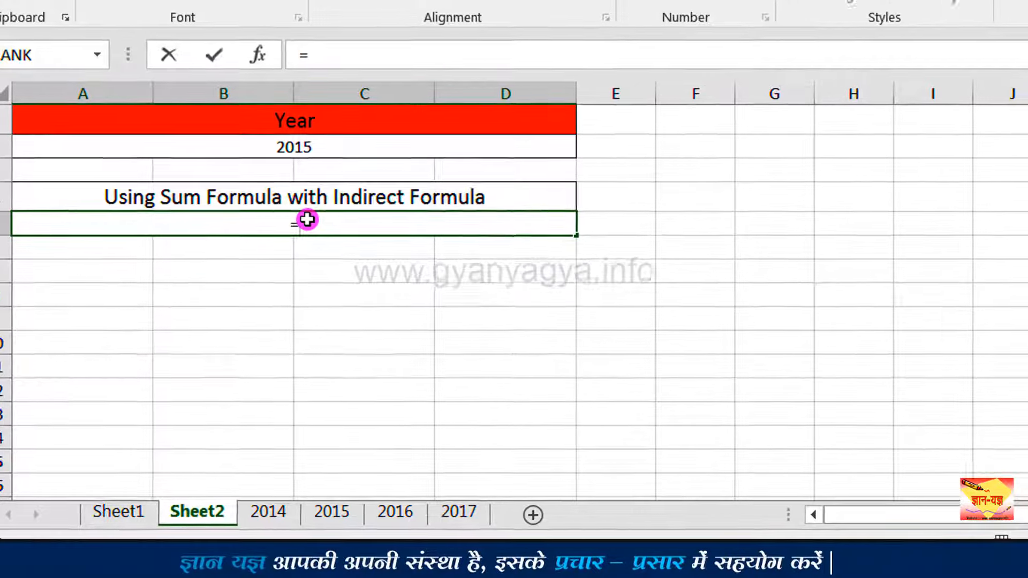
{"action": "type", "text": "su"}
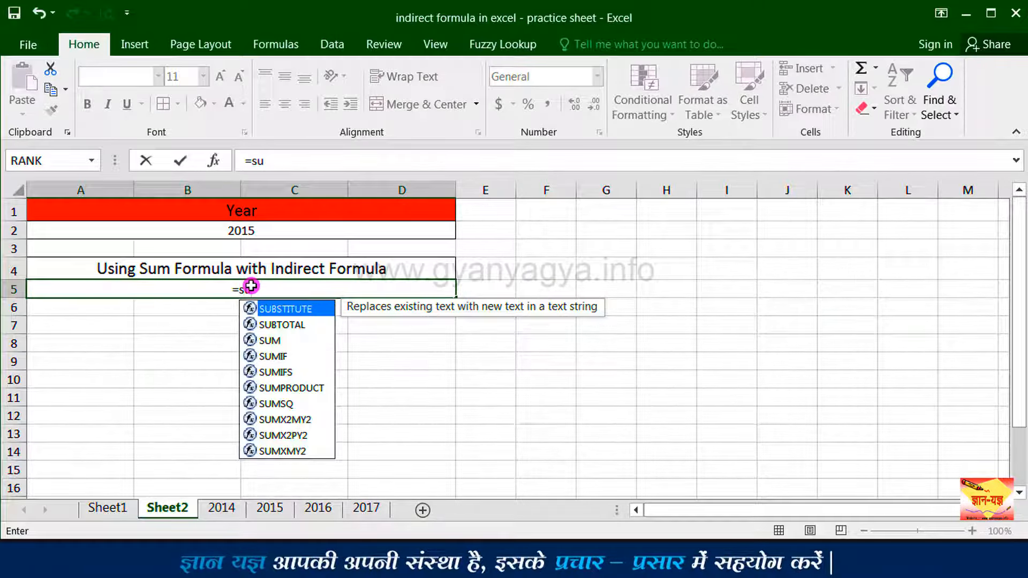
{"action": "type", "text": "m"}
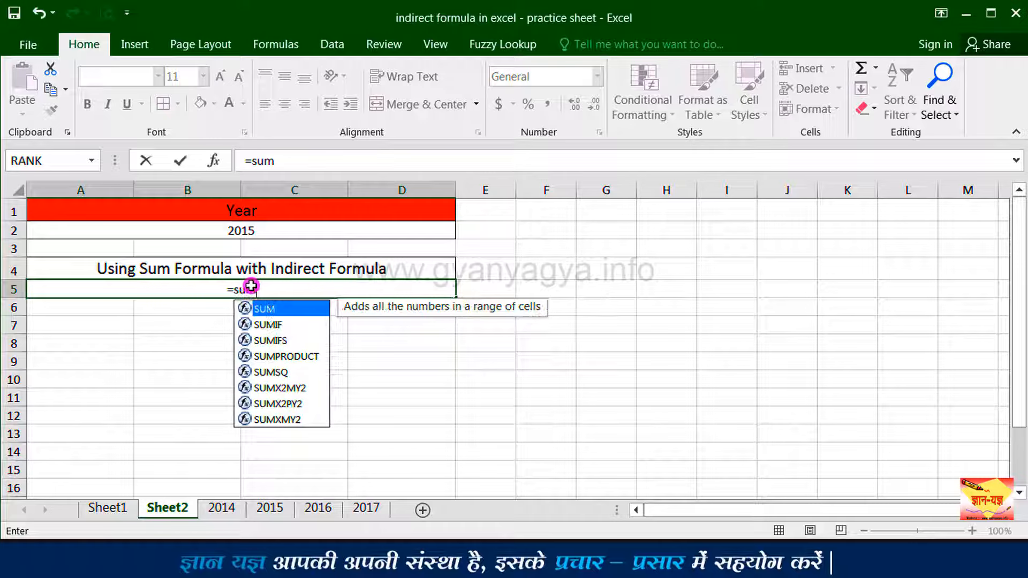
{"action": "double_click", "coordinate": [277, 309]}
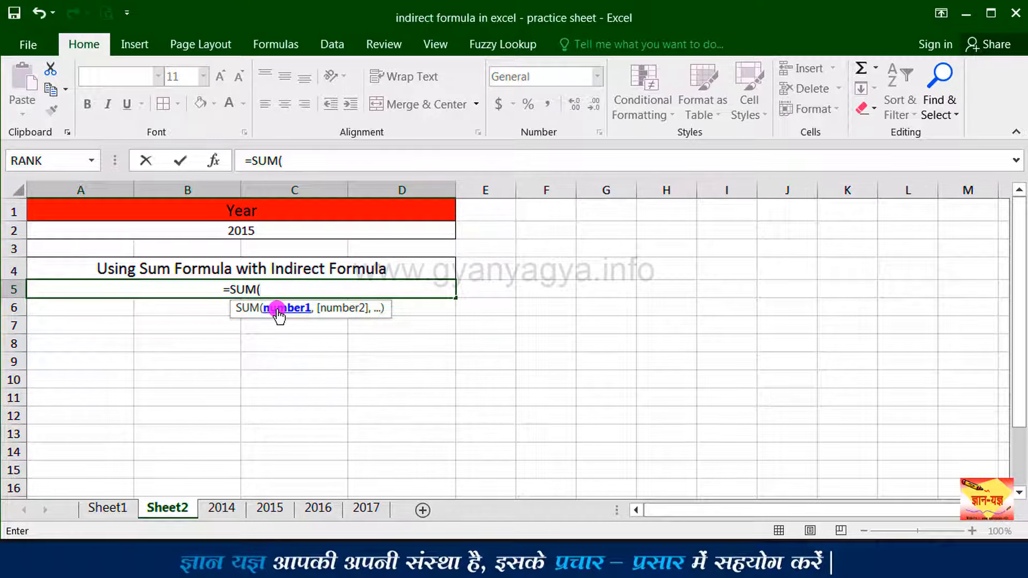
Step: Nest INDIRECT inside the SUM, referencing year cell A2 followed by & and a text string that opens with "!
{"action": "type", "text": "indire"}
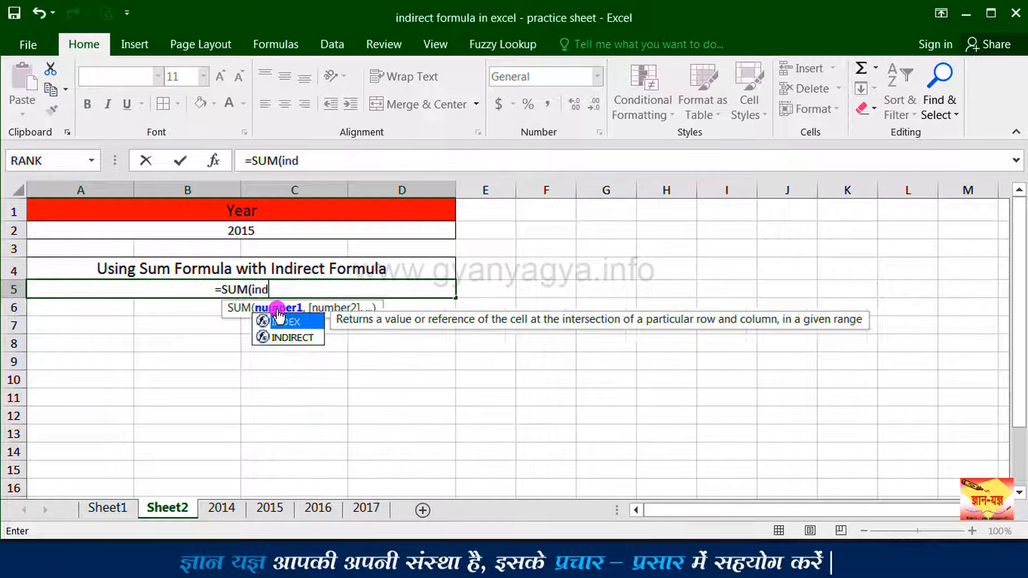
{"action": "type", "text": "ct"}
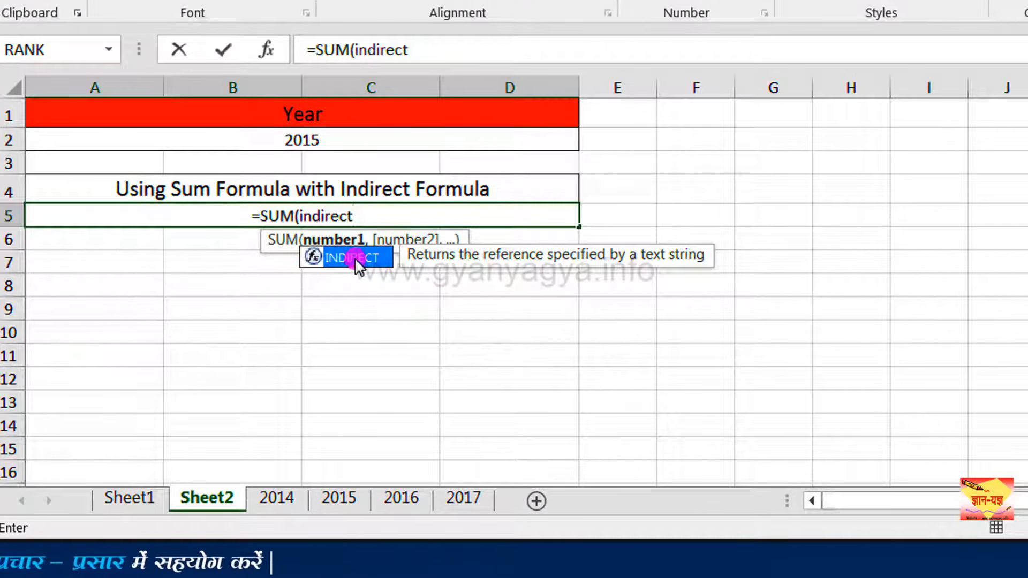
{"action": "double_click", "coordinate": [354, 258]}
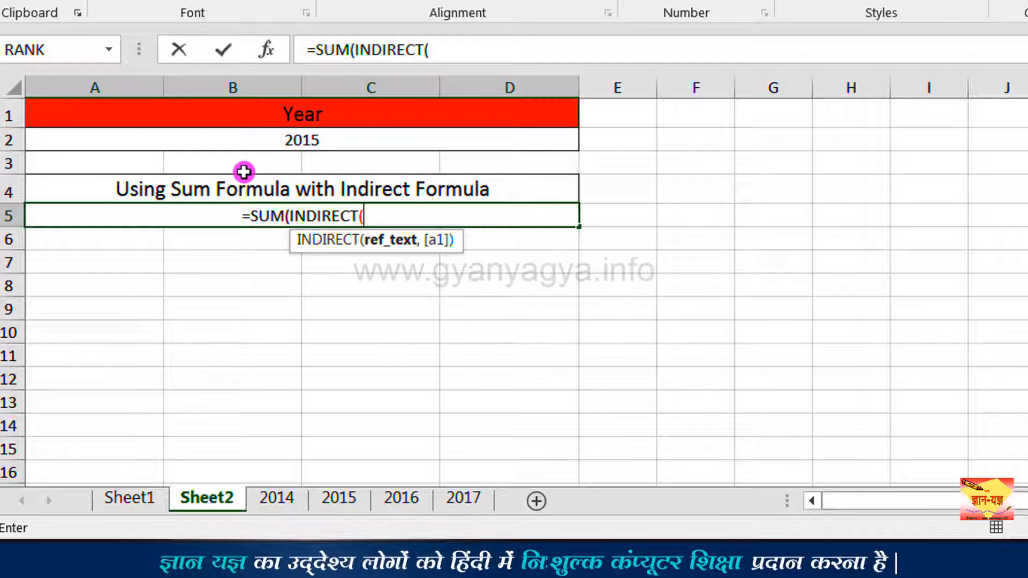
{"action": "left_click", "coordinate": [317, 142]}
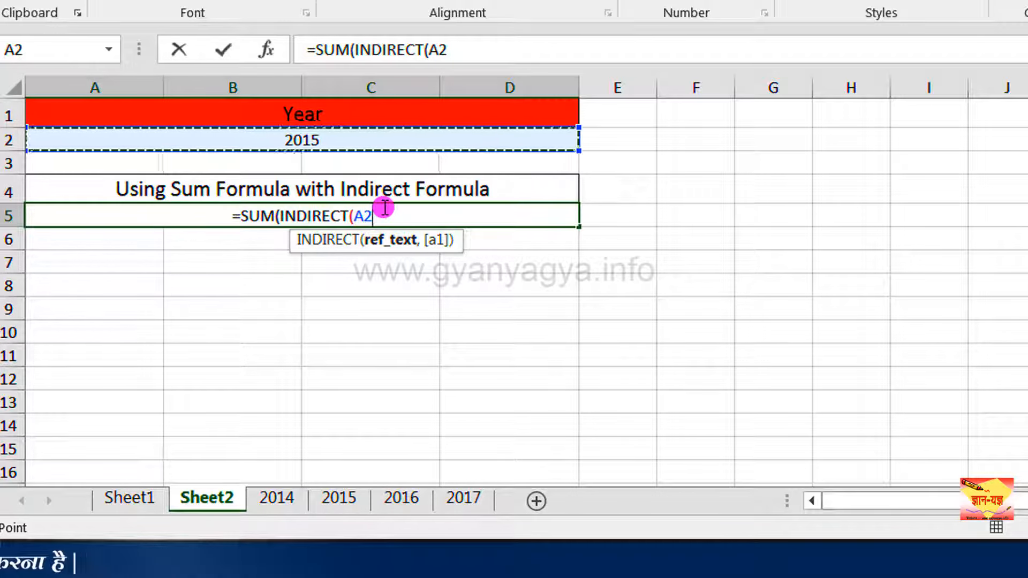
{"action": "type", "text": "&"}
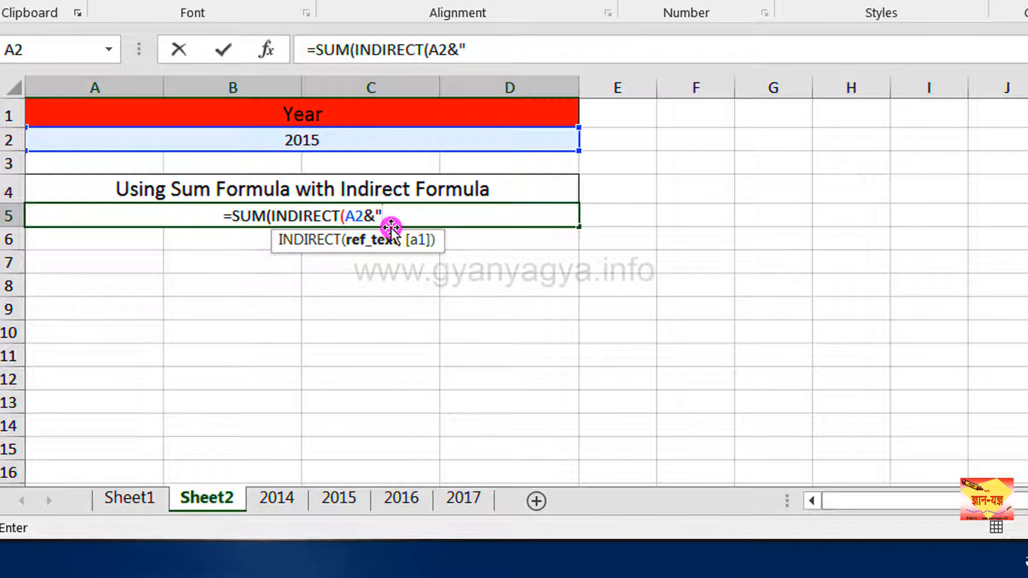
{"action": "type", "text": "!"}
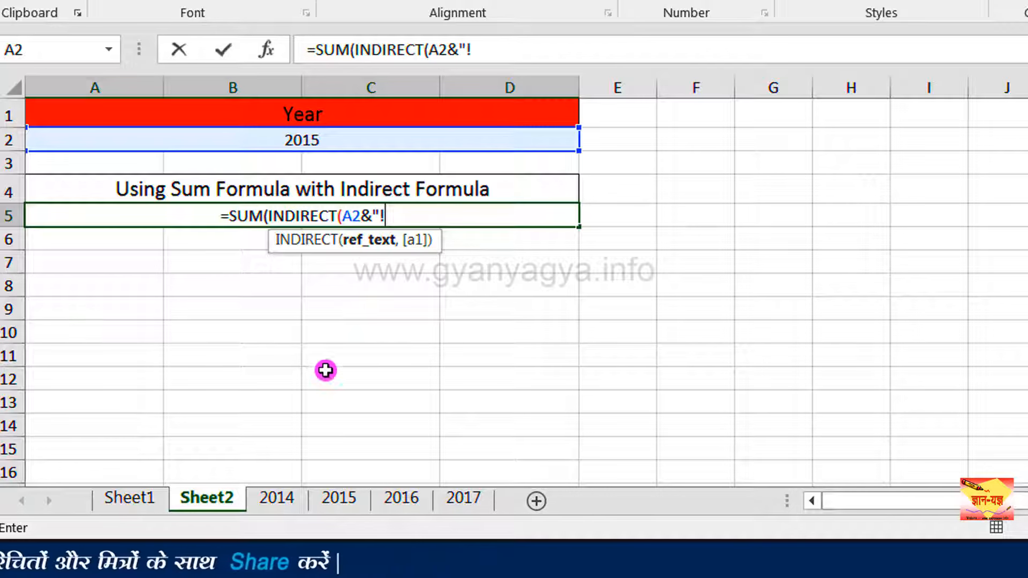
{"action": "left_click", "coordinate": [338, 497]}
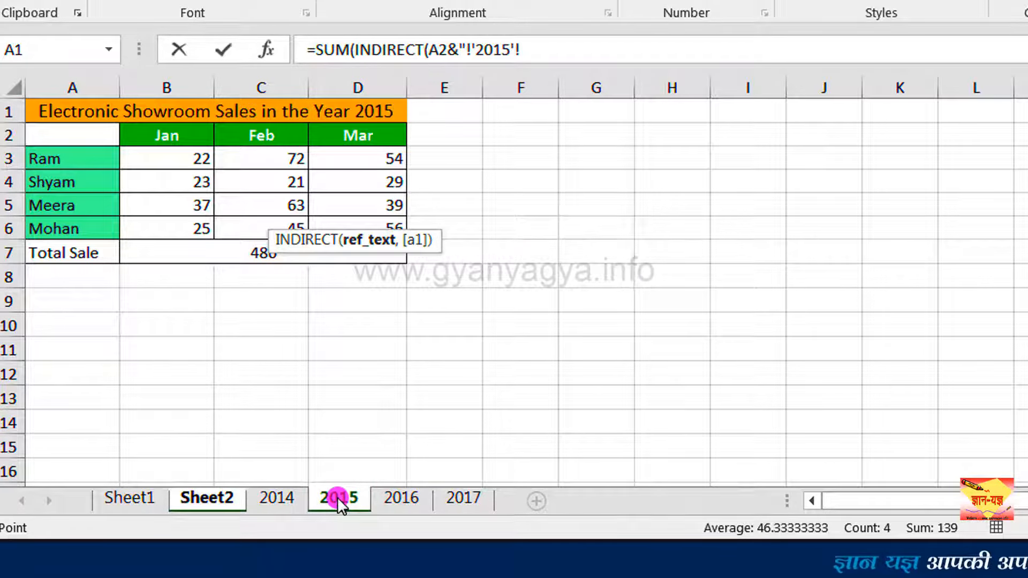
{"action": "left_click", "coordinate": [444, 228]}
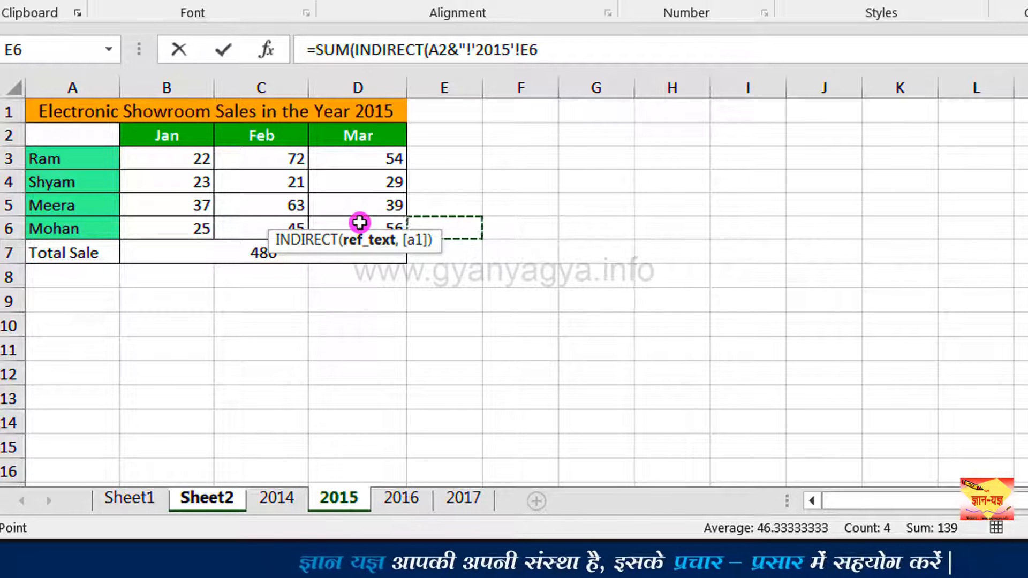
{"action": "left_click", "coordinate": [218, 503]}
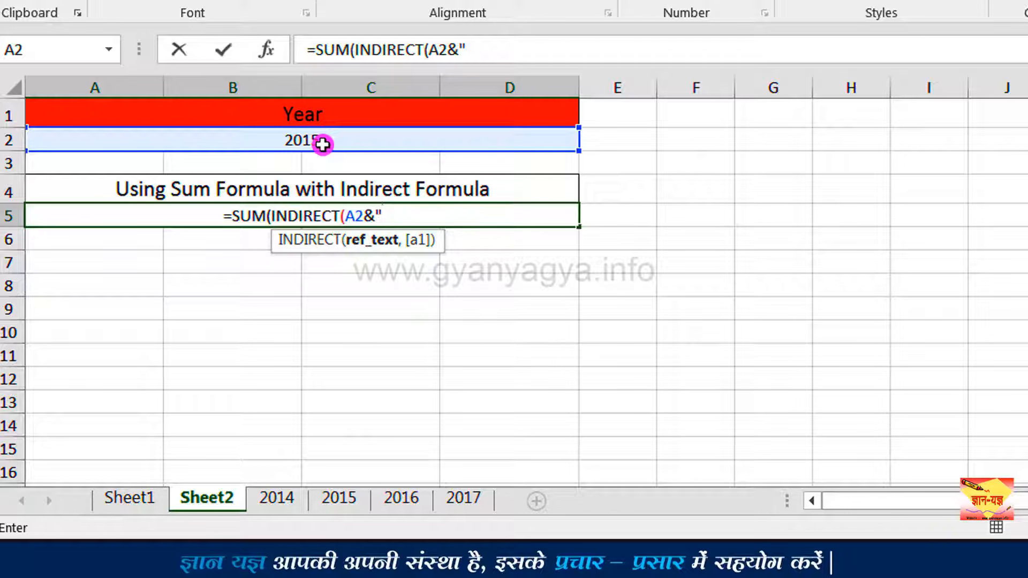
Step: Complete the formula in A5 as =SUM(INDIRECT(A2&"!B3:D6")) and enter it
{"action": "type", "text": "!"}
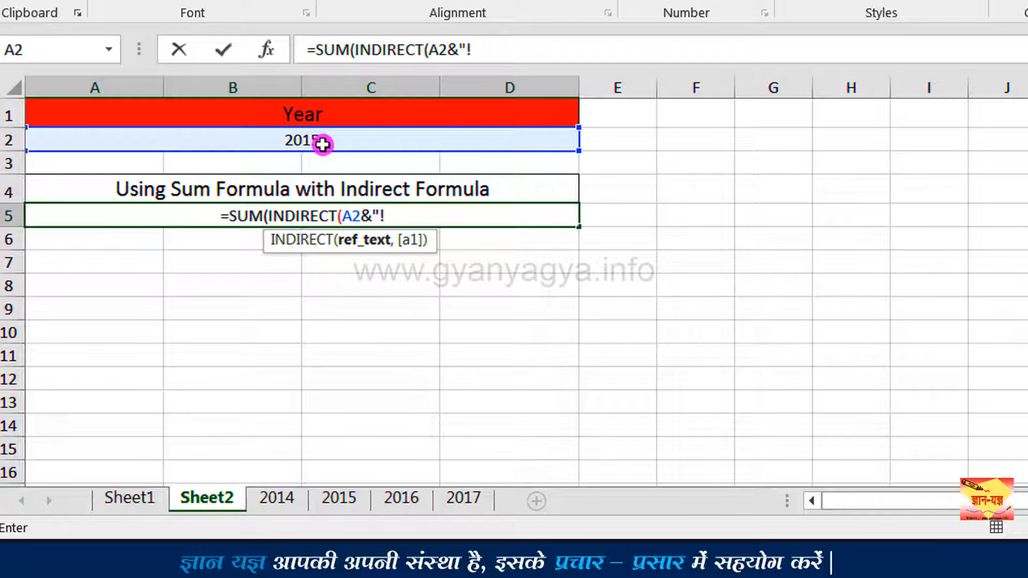
{"action": "type", "text": "B3"}
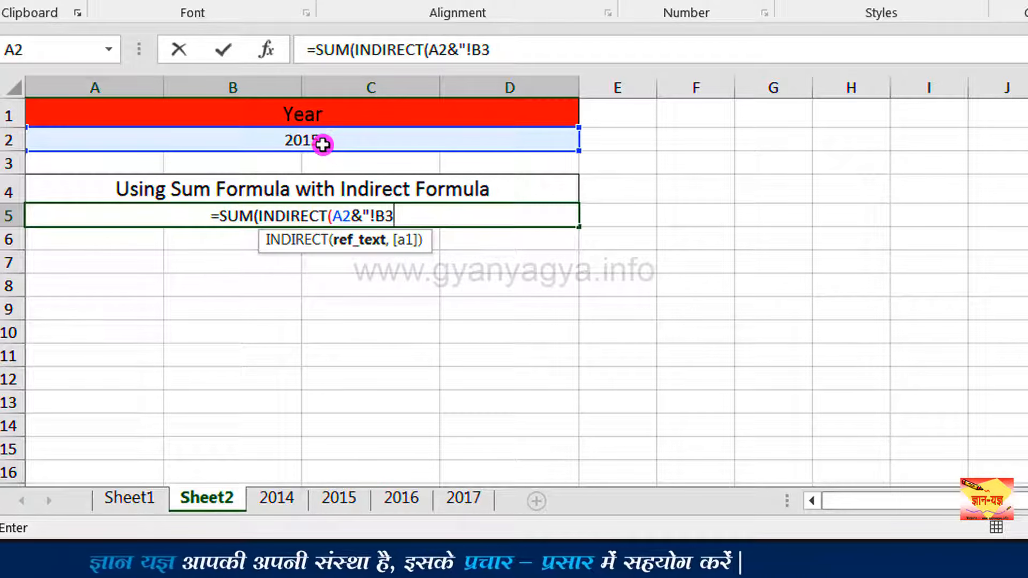
{"action": "type", "text": ":D6"}
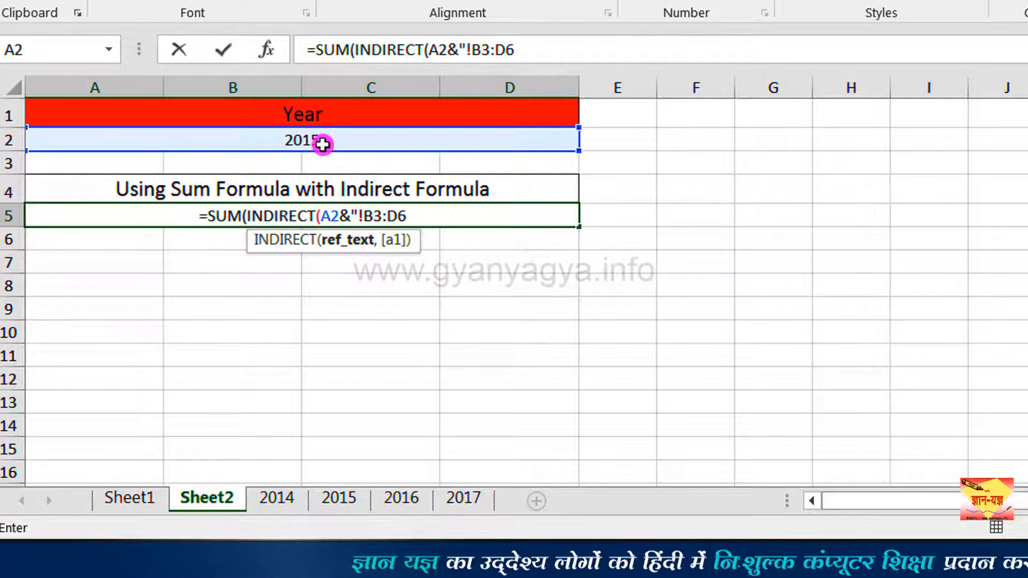
{"action": "type", "text": "\""}
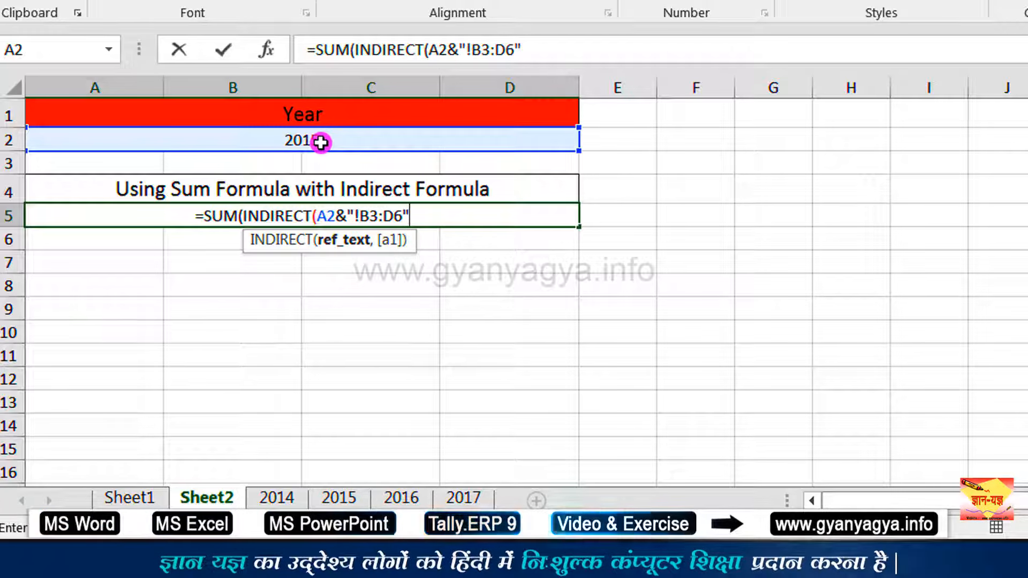
{"action": "type", "text": "))"}
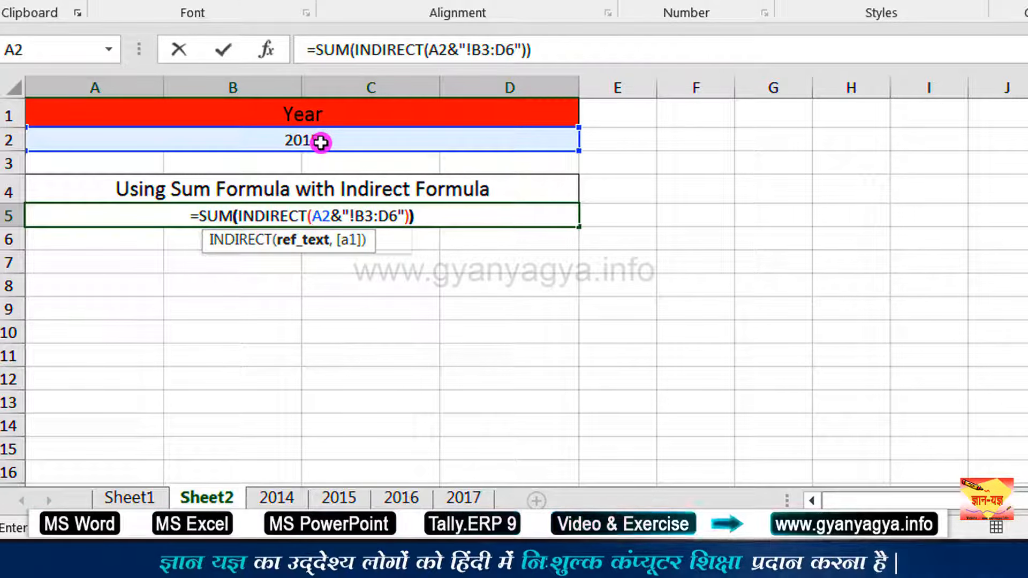
{"action": "key", "text": "Return"}
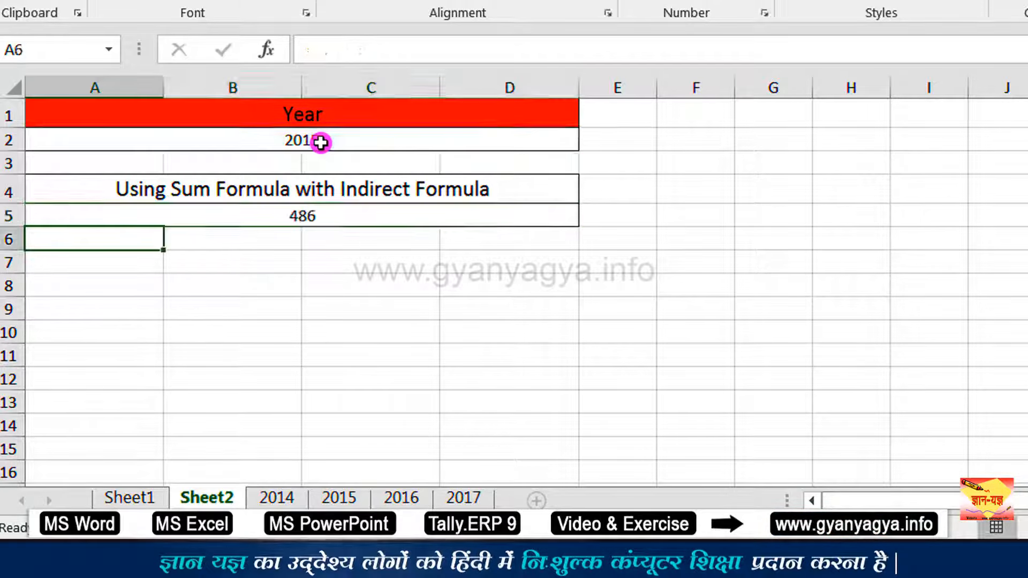
Step: Change the year in cell A2 to 2016 and check the sum formula in A5
{"action": "left_click", "coordinate": [358, 216]}
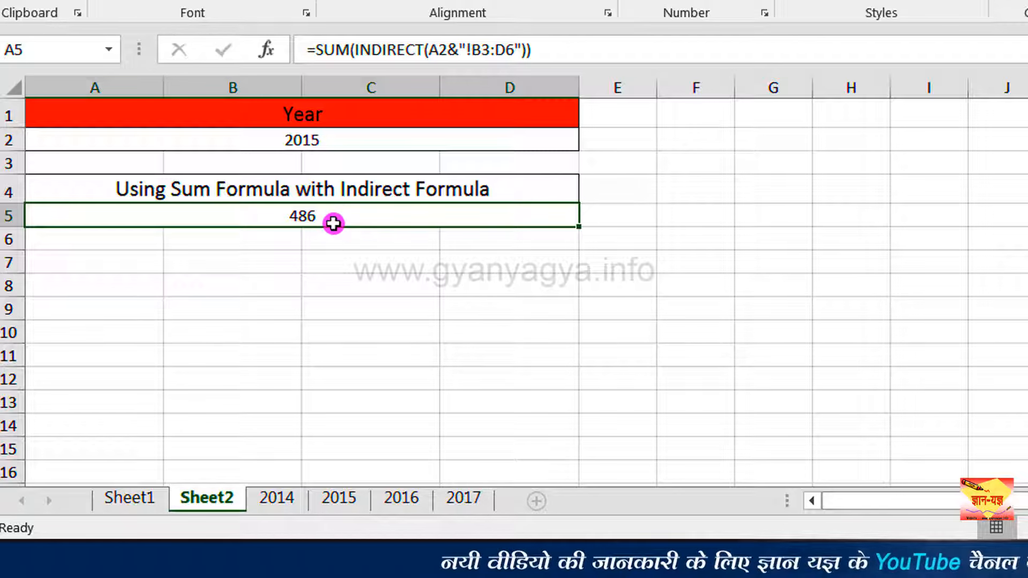
{"action": "double_click", "coordinate": [334, 141]}
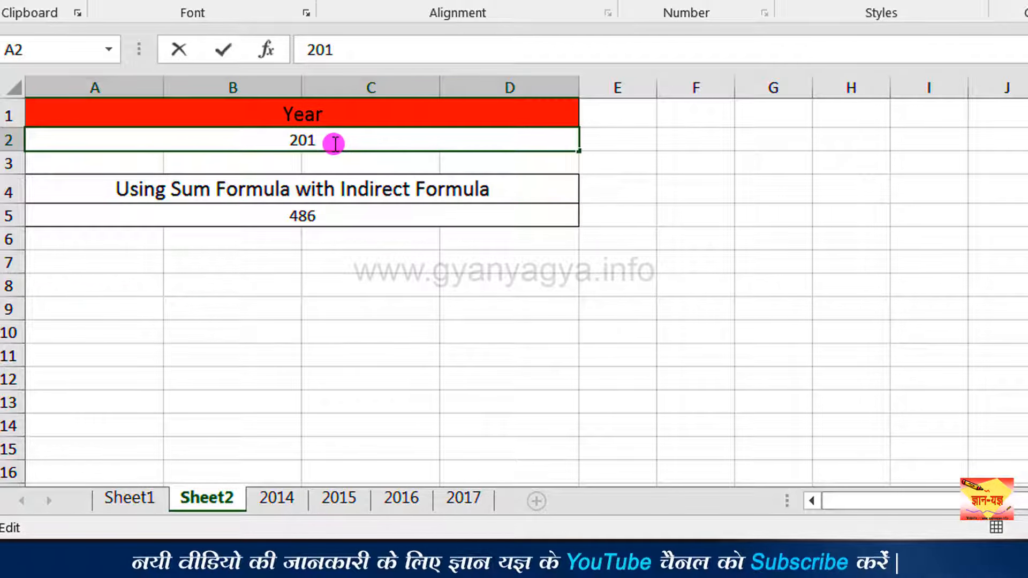
{"action": "left_click", "coordinate": [335, 217]}
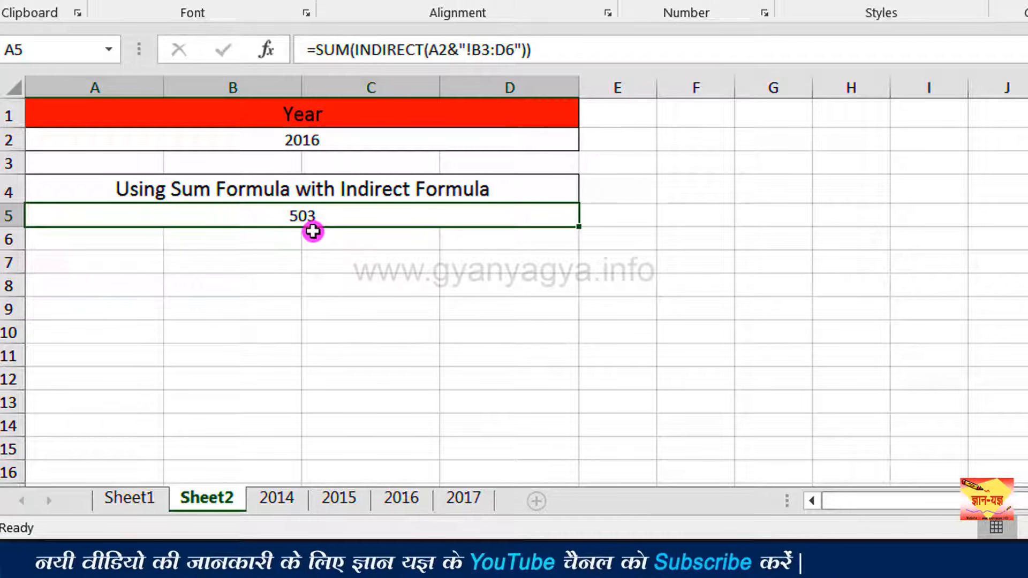
Step: Change the year in cell A2 to 2017 and select the sum formula's cell A5 to check it
{"action": "double_click", "coordinate": [331, 139]}
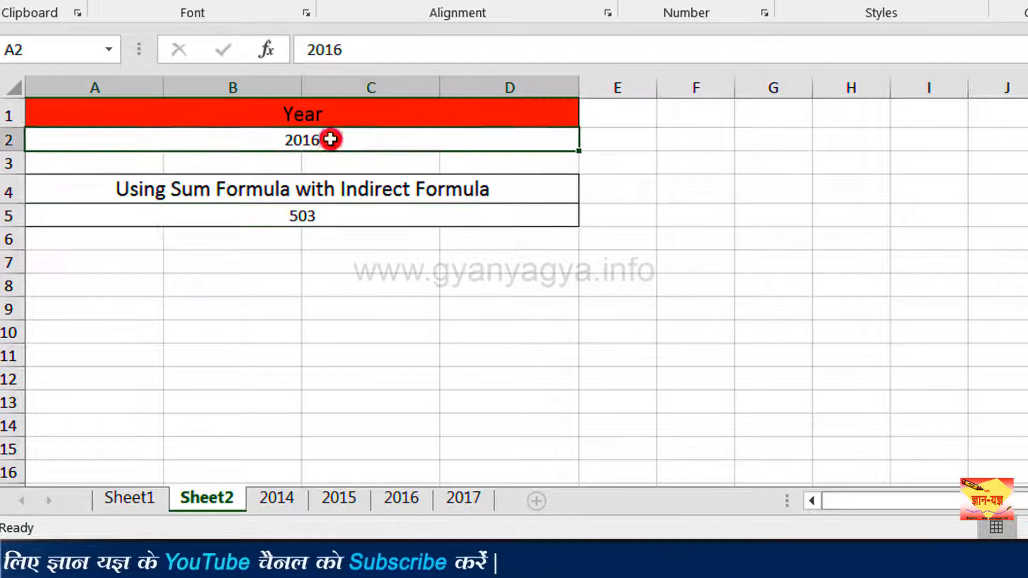
{"action": "key", "text": "BackSpace"}
{"action": "type", "text": "7"}
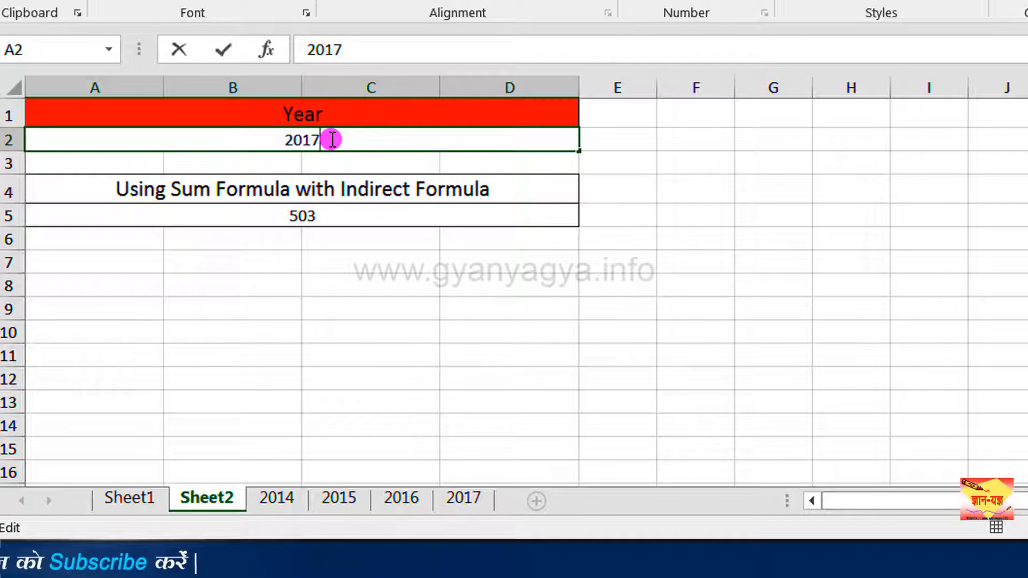
{"action": "left_click", "coordinate": [327, 216]}
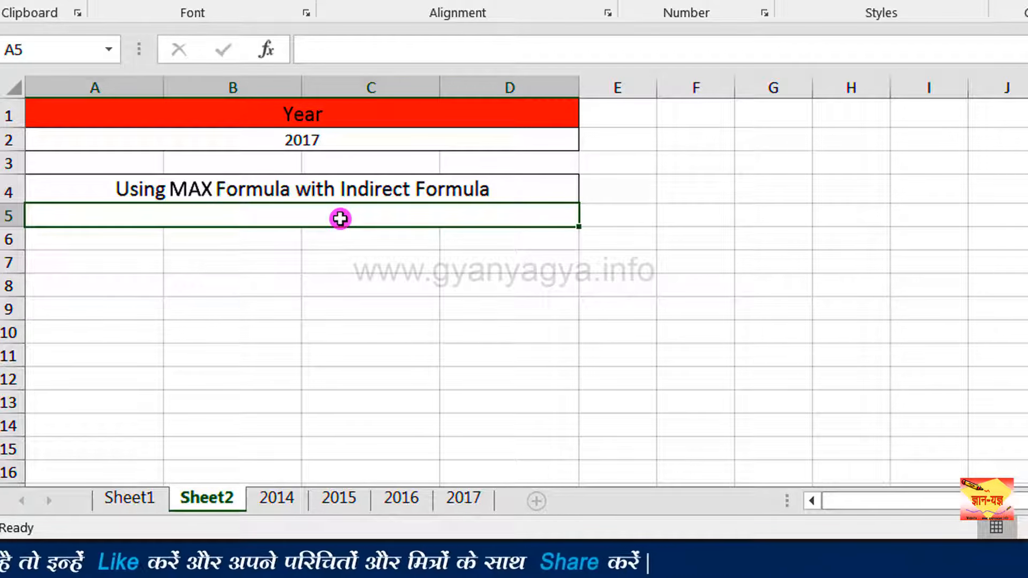
Step: Start a MAX formula in cell A5 and nest the INDIRECT function inside it
{"action": "type", "text": "="}
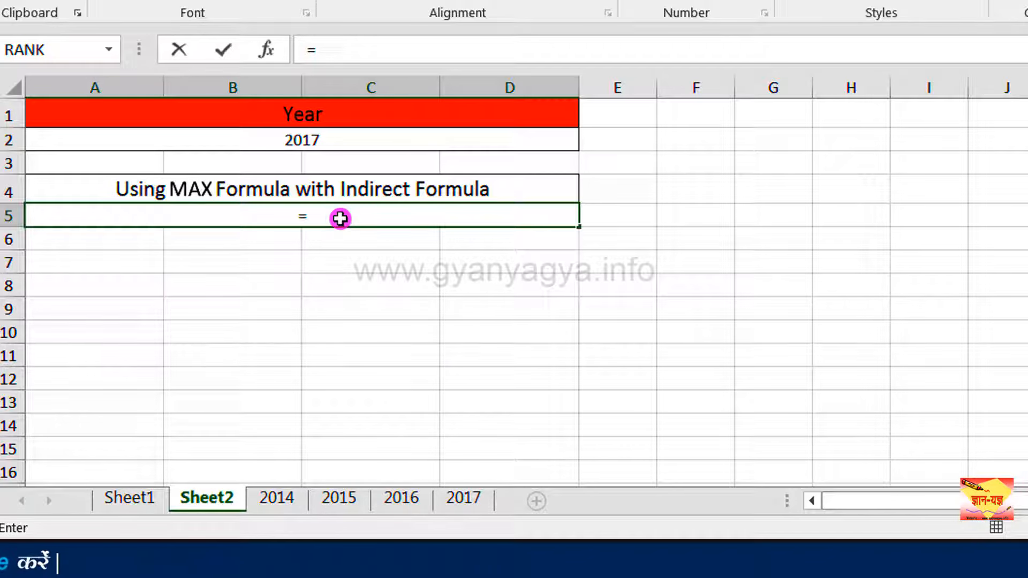
{"action": "type", "text": "max"}
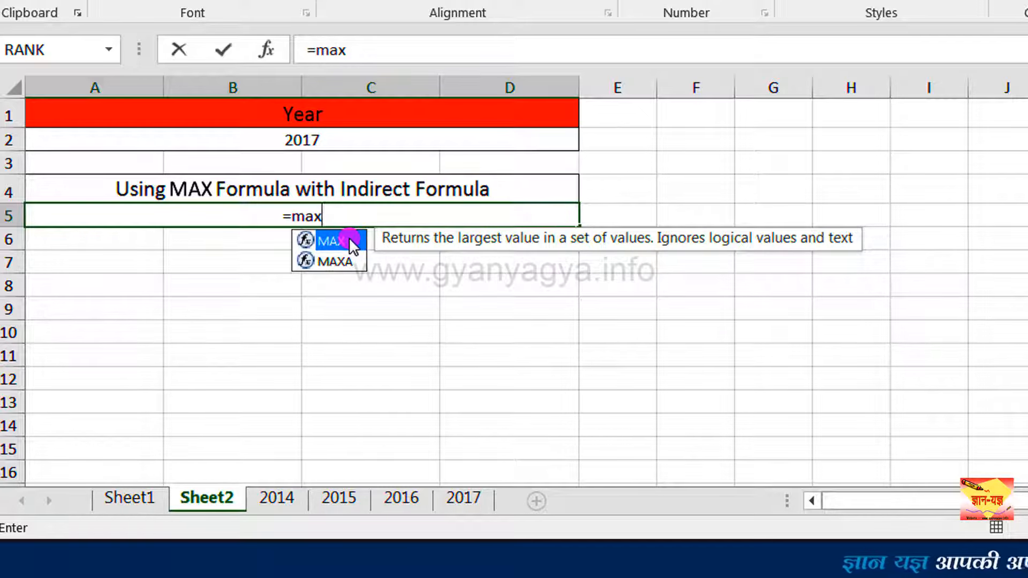
{"action": "double_click", "coordinate": [349, 236]}
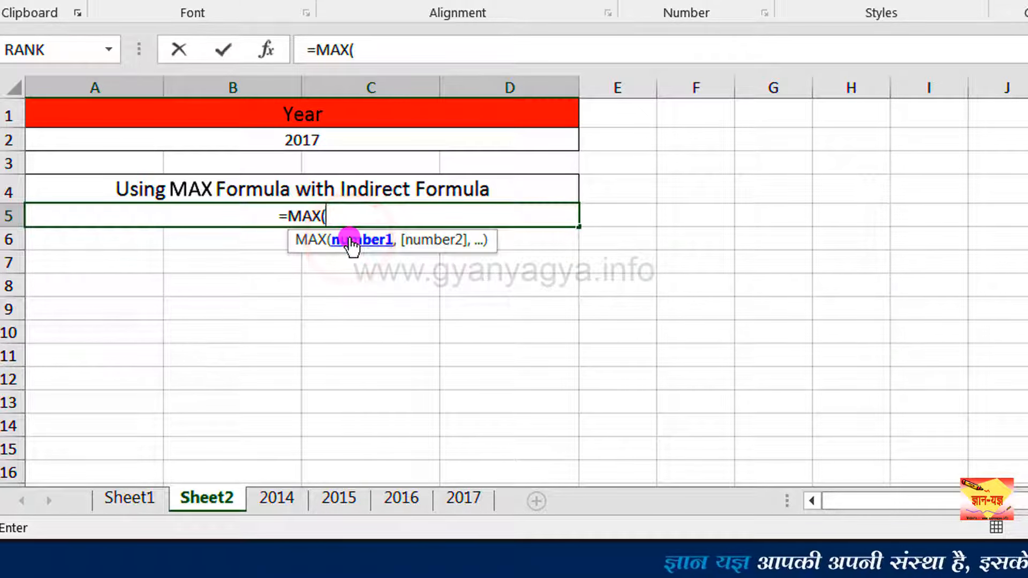
{"action": "type", "text": "i"}
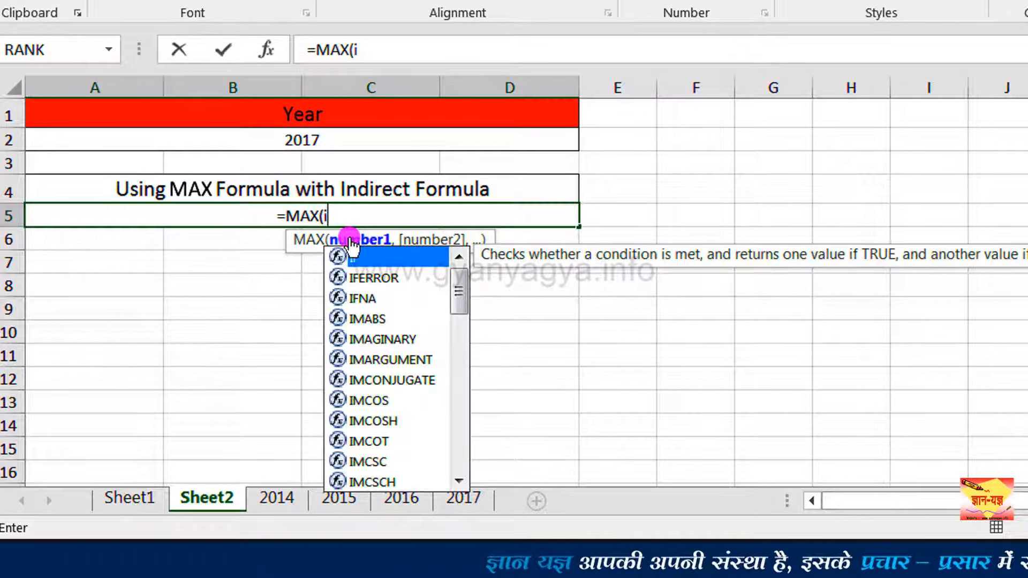
{"action": "type", "text": "ndi"}
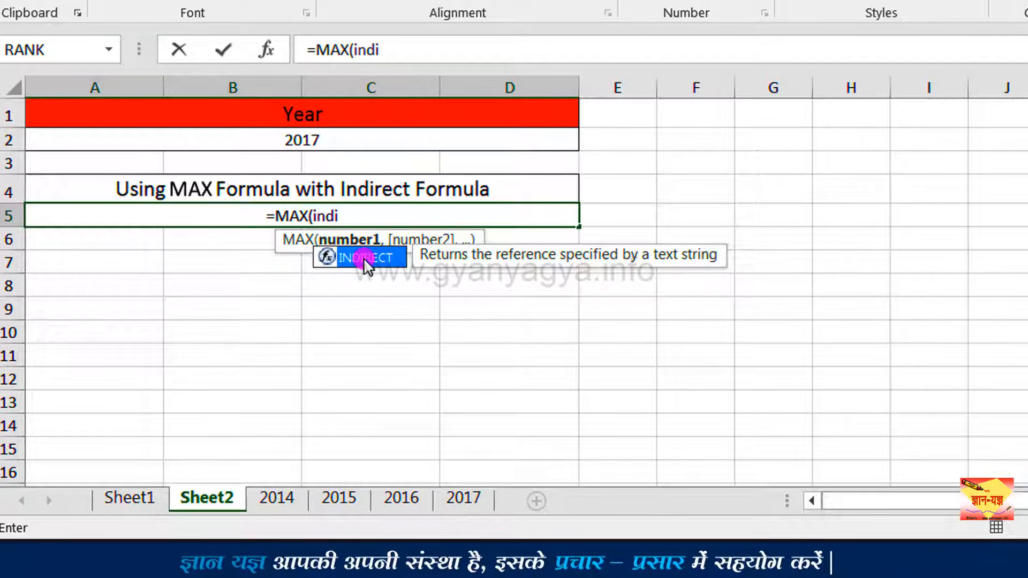
{"action": "double_click", "coordinate": [364, 258]}
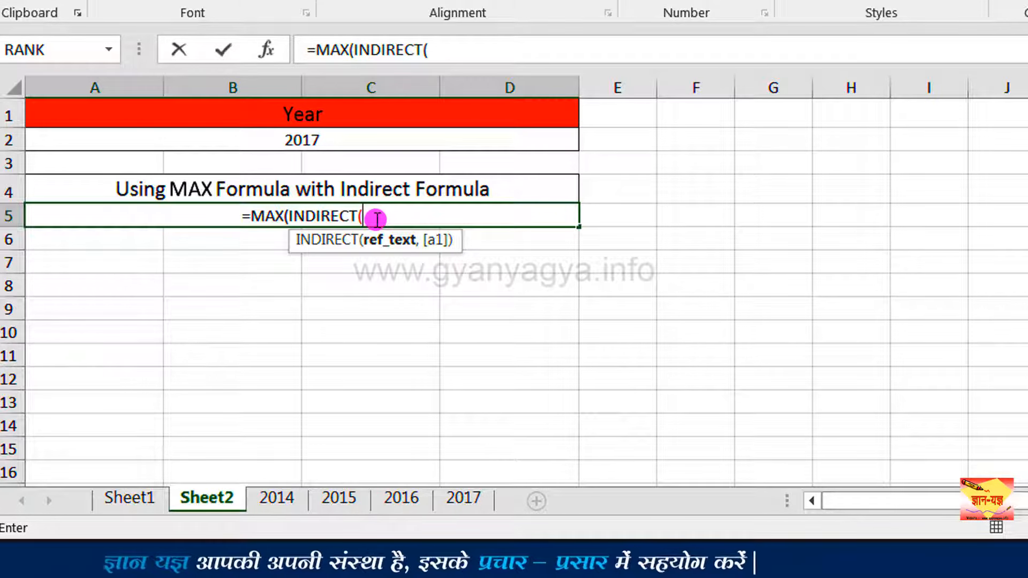
Step: Use year cell A2 as the INDIRECT reference, followed by & and a text string opening with "!
{"action": "left_click", "coordinate": [309, 143]}
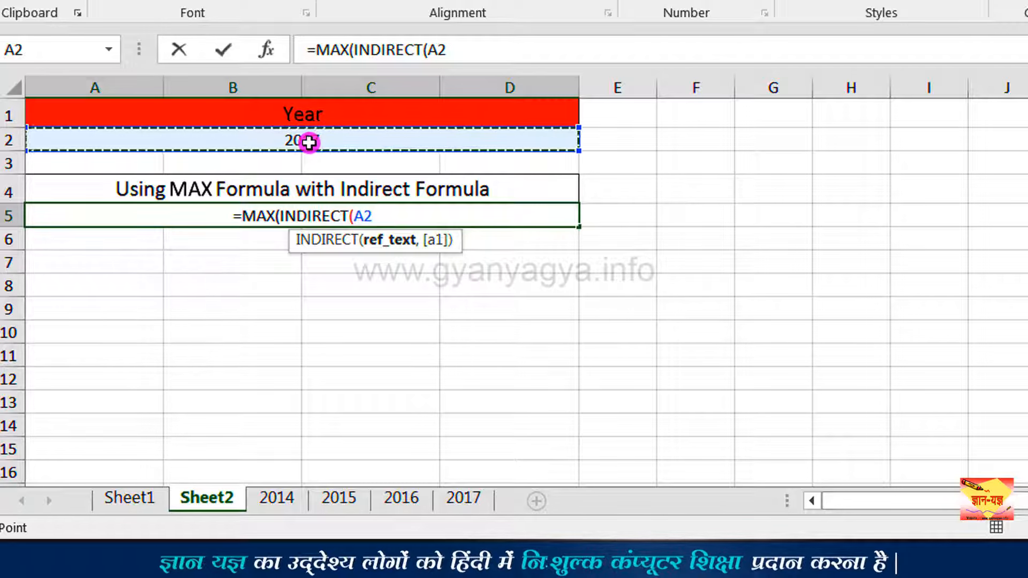
{"action": "type", "text": "&"}
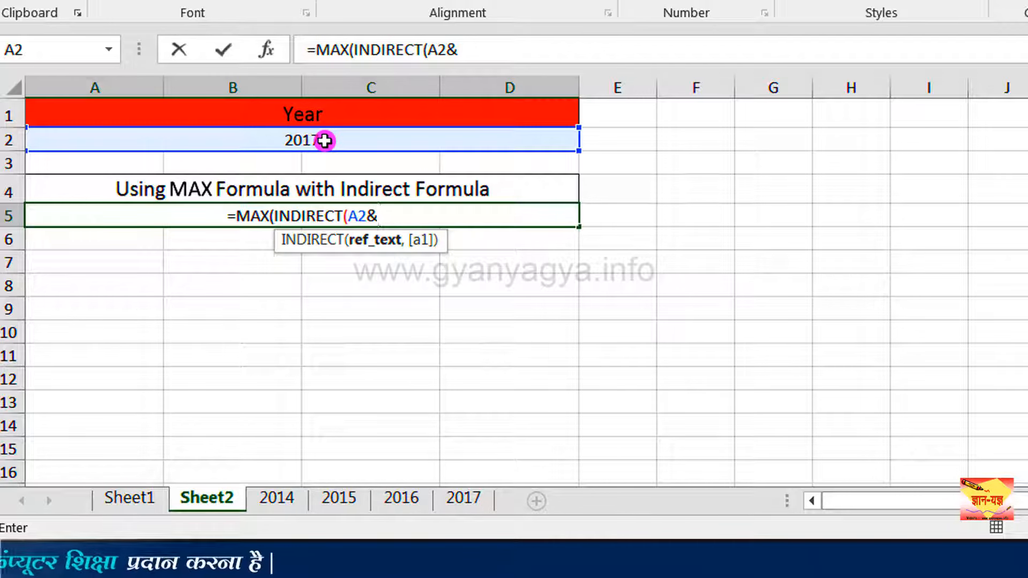
{"action": "type", "text": "\""}
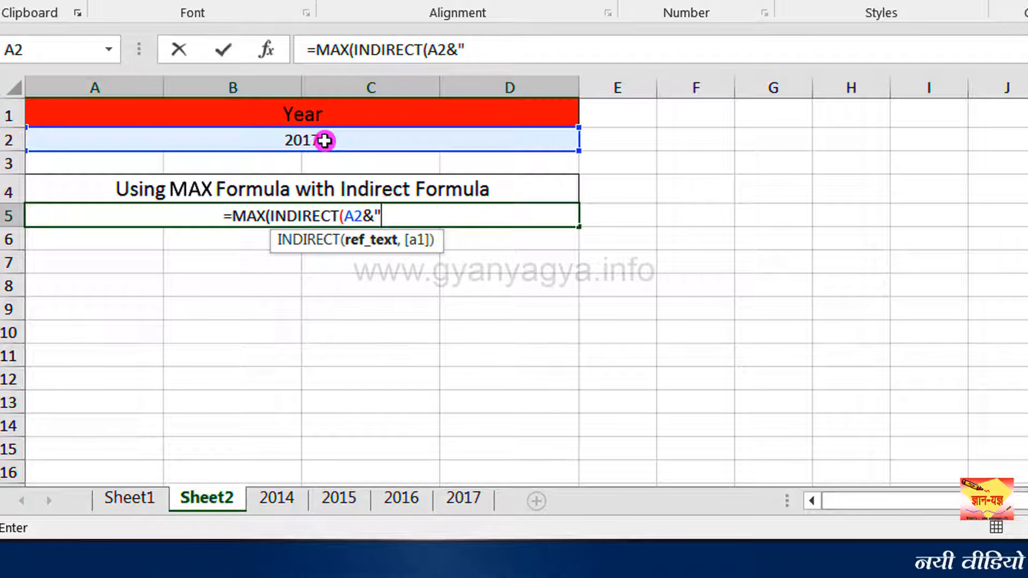
{"action": "type", "text": "!"}
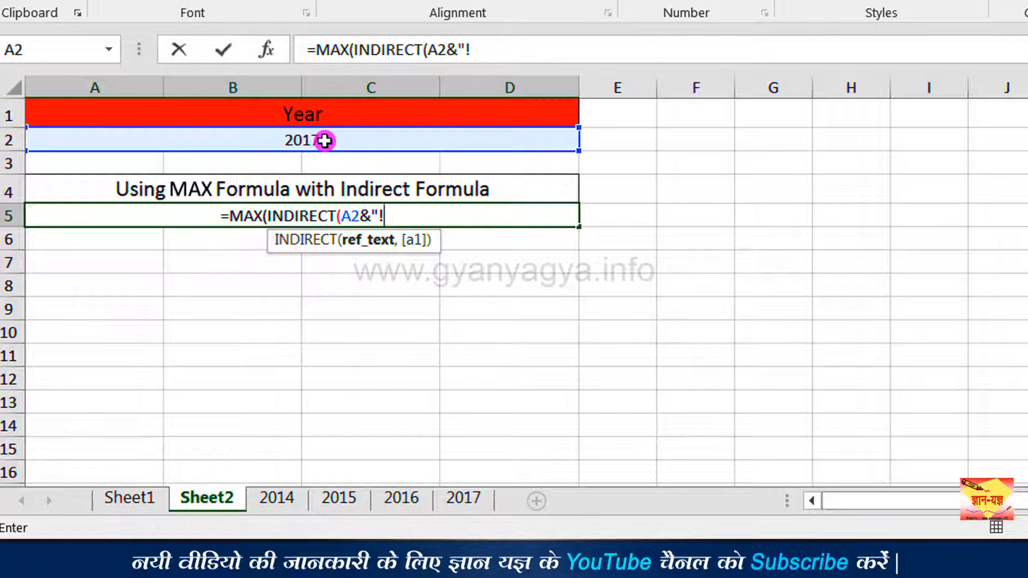
Step: Look up the sales range on sheet 2017, then complete and enter the Sheet2 formula =MAX(INDIRECT(A2&"!B3:D6"))
{"action": "left_click", "coordinate": [471, 500]}
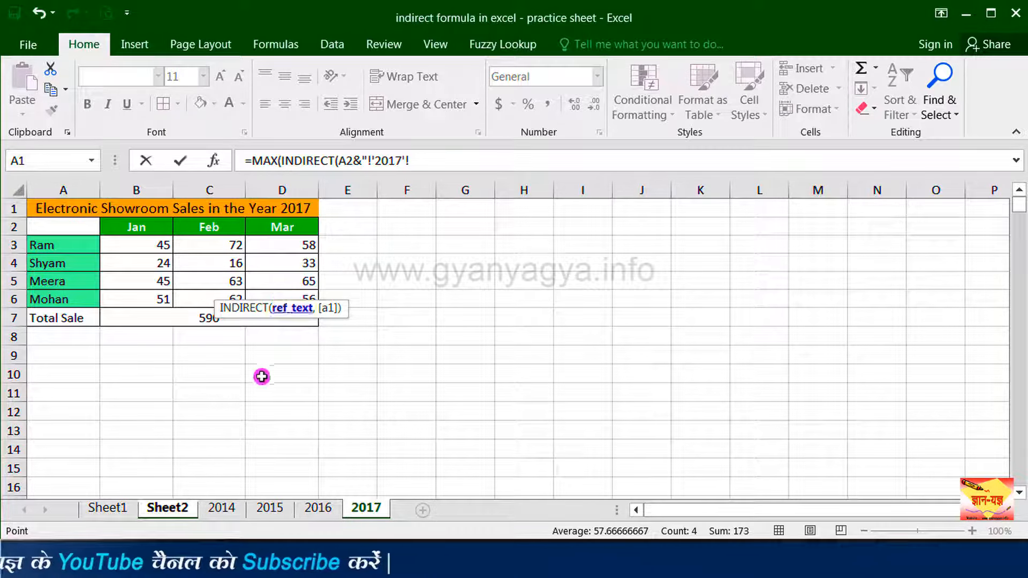
{"action": "left_click", "coordinate": [170, 507]}
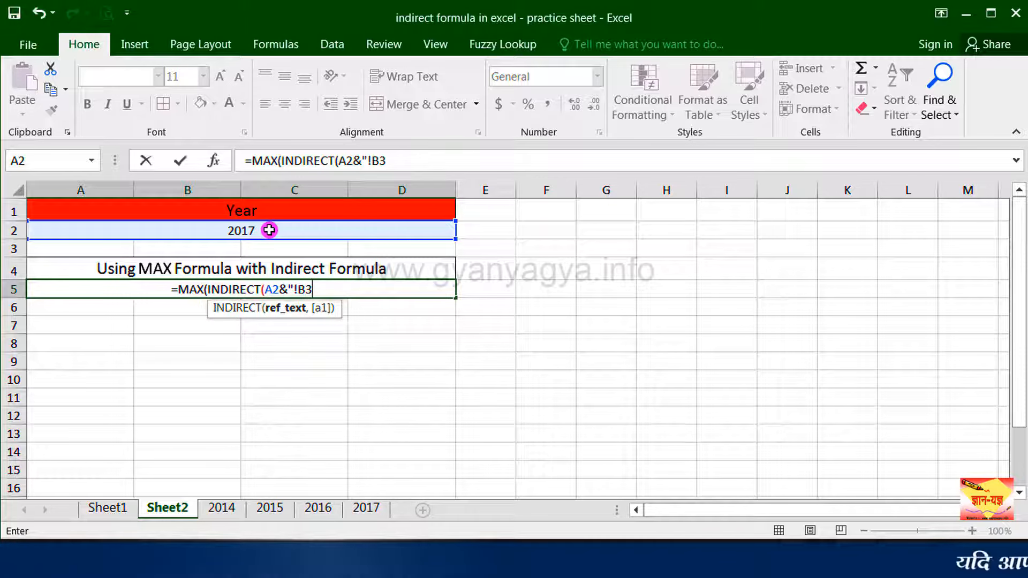
{"action": "type", "text": ":D"}
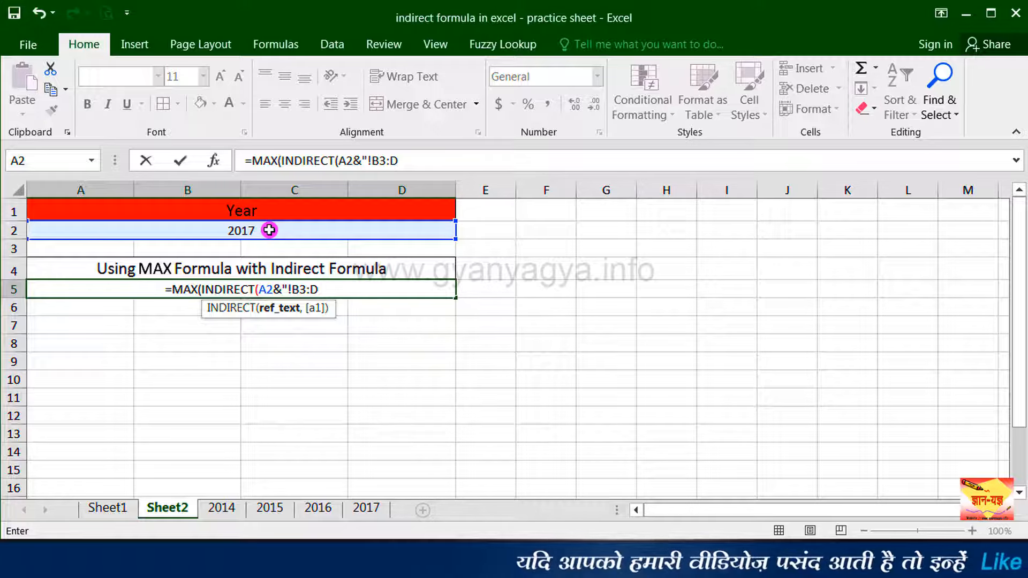
{"action": "type", "text": "6"}
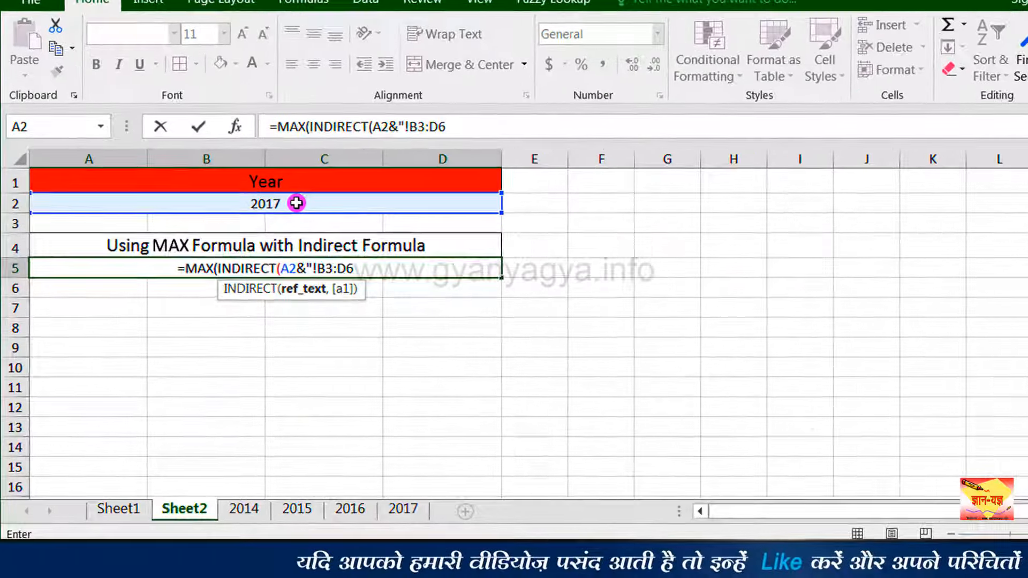
{"action": "type", "text": "\""}
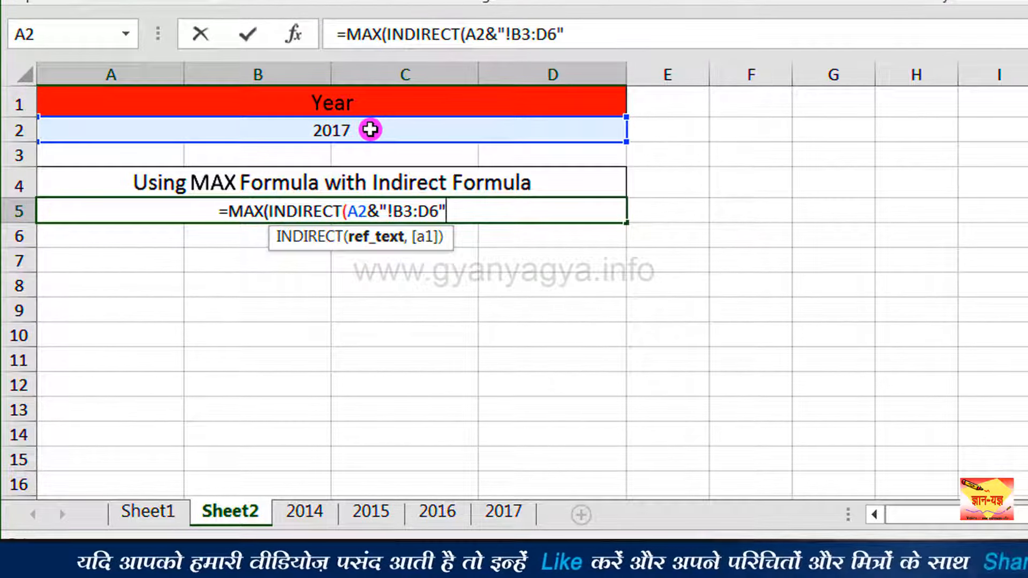
{"action": "type", "text": "))"}
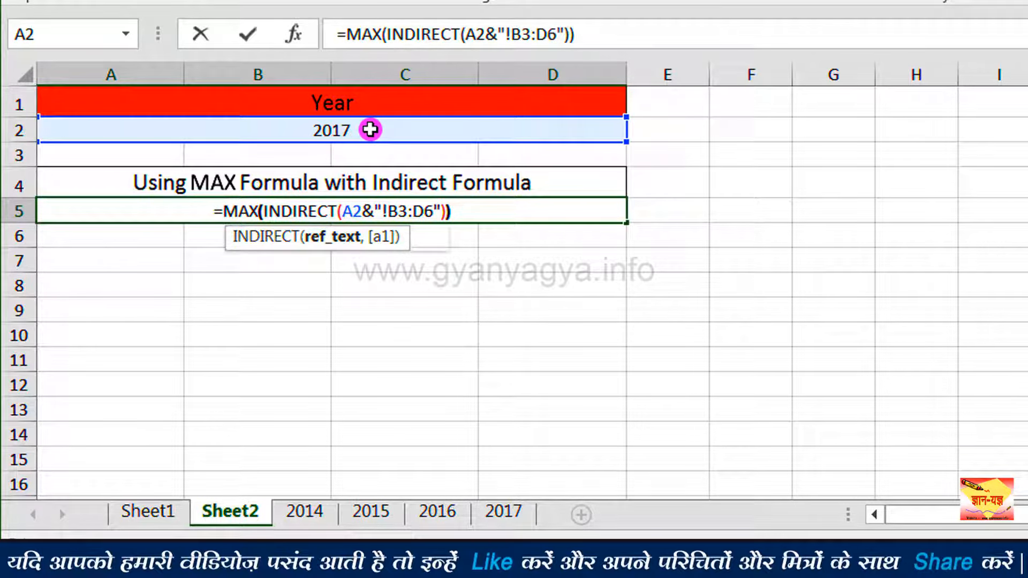
{"action": "key", "text": "Return"}
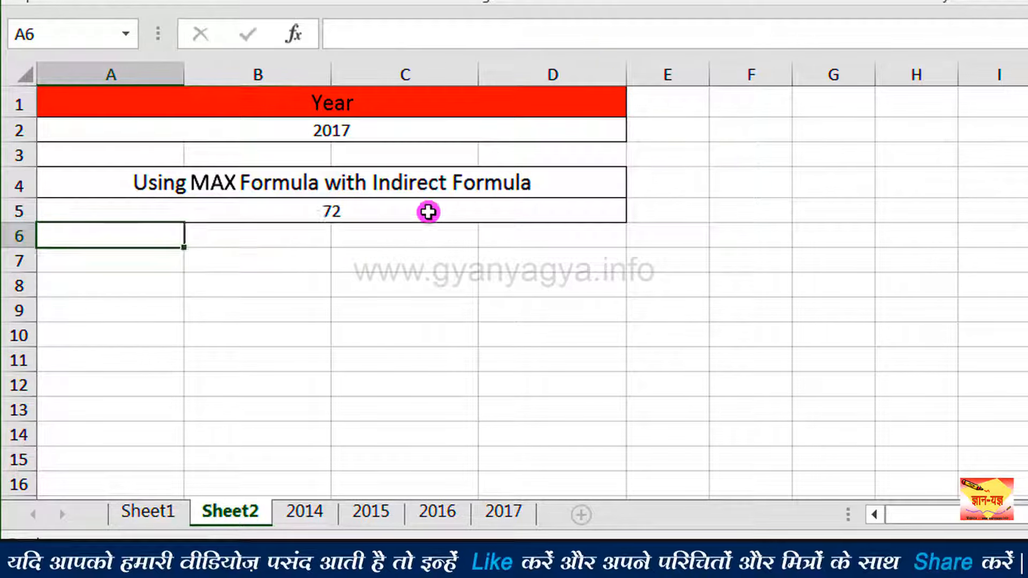
Step: Check the MAX result in A5 against the sales figures on sheet 2017 and return to Sheet2
{"action": "left_click", "coordinate": [428, 211]}
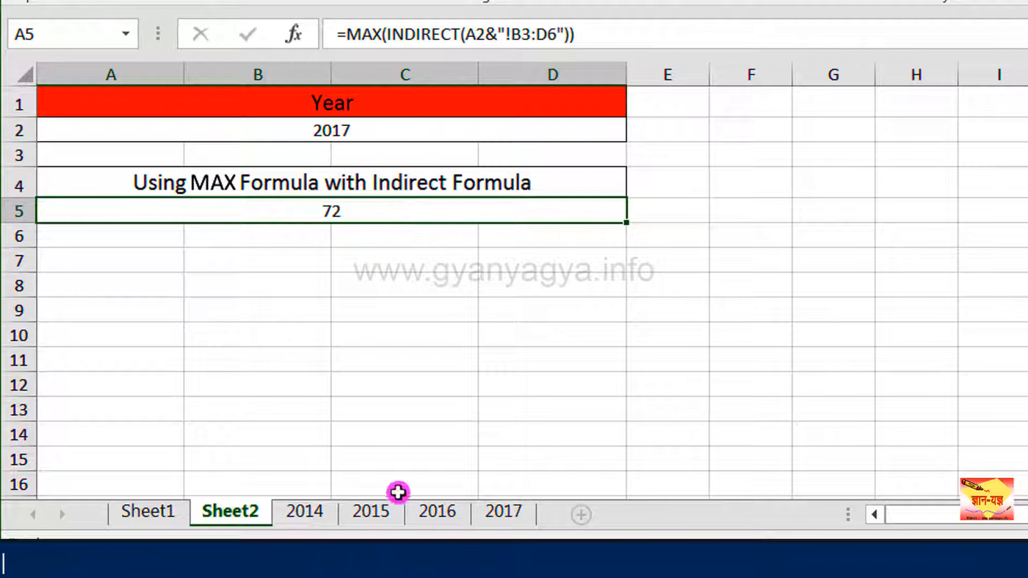
{"action": "left_click", "coordinate": [493, 514]}
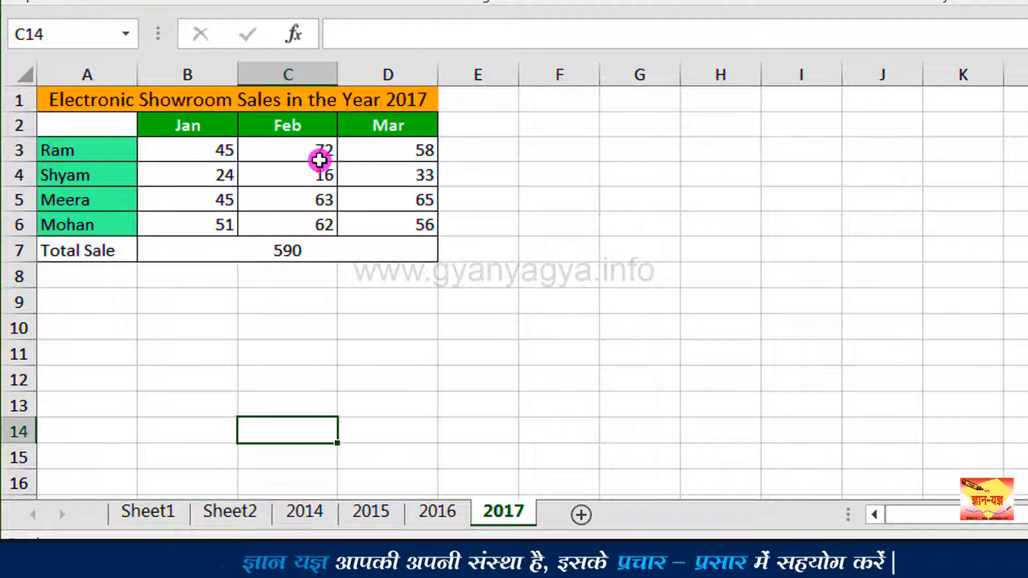
{"action": "left_click", "coordinate": [232, 515]}
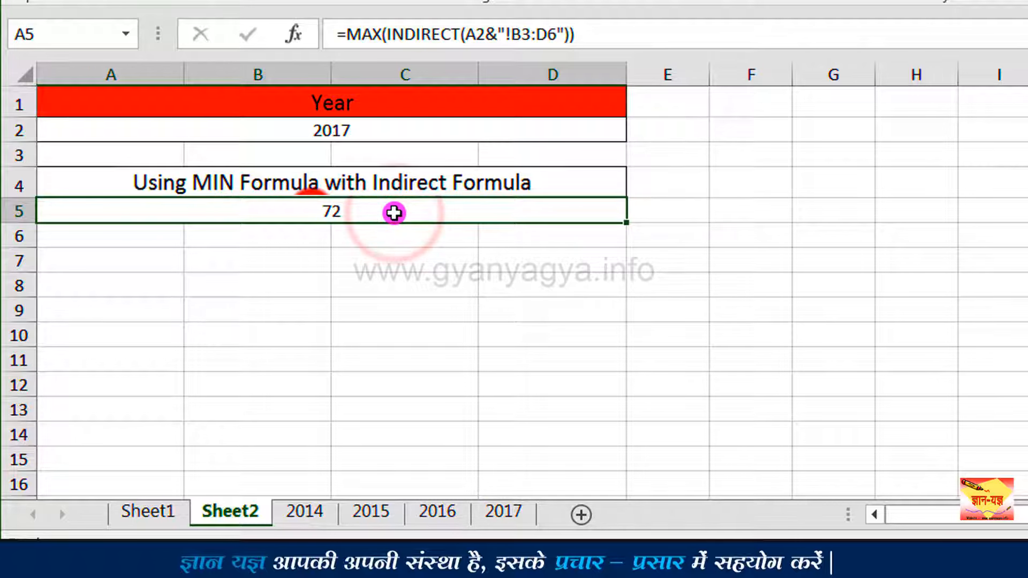
Step: Clear the MAX formula from cell A5 and start a MIN formula there with INDIRECT nested inside it
{"action": "key", "text": "BackSpace"}
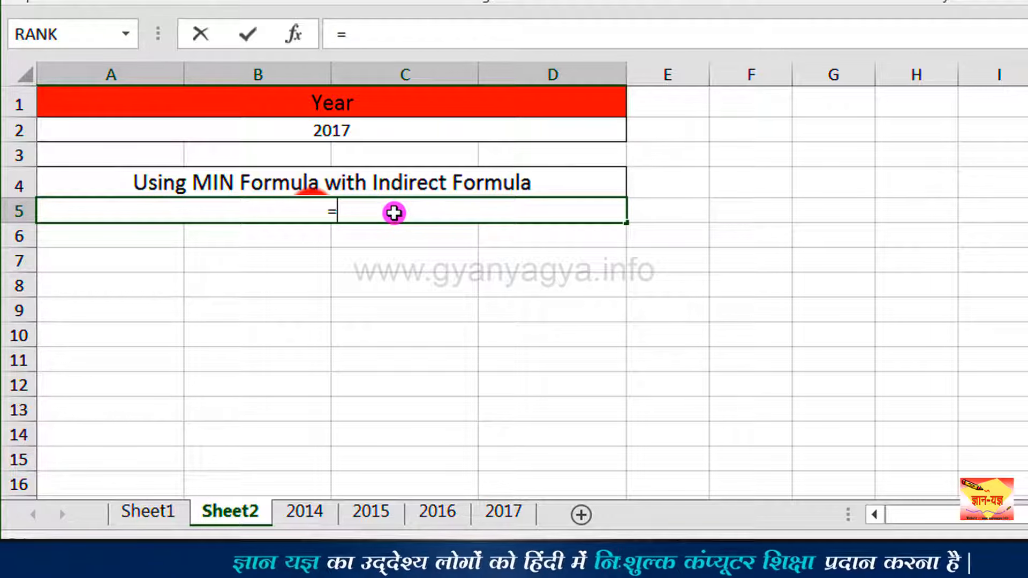
{"action": "type", "text": "min"}
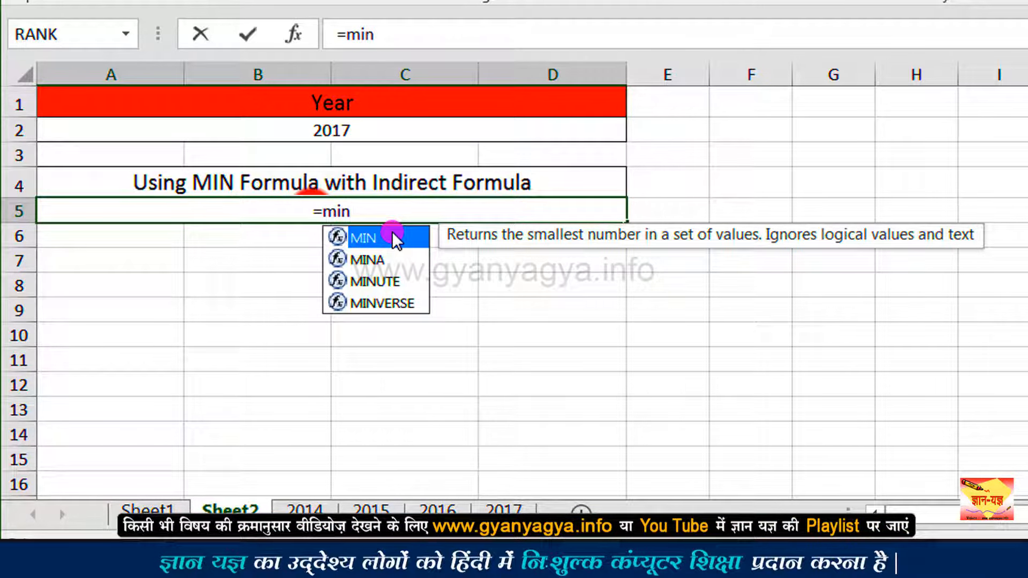
{"action": "double_click", "coordinate": [393, 236]}
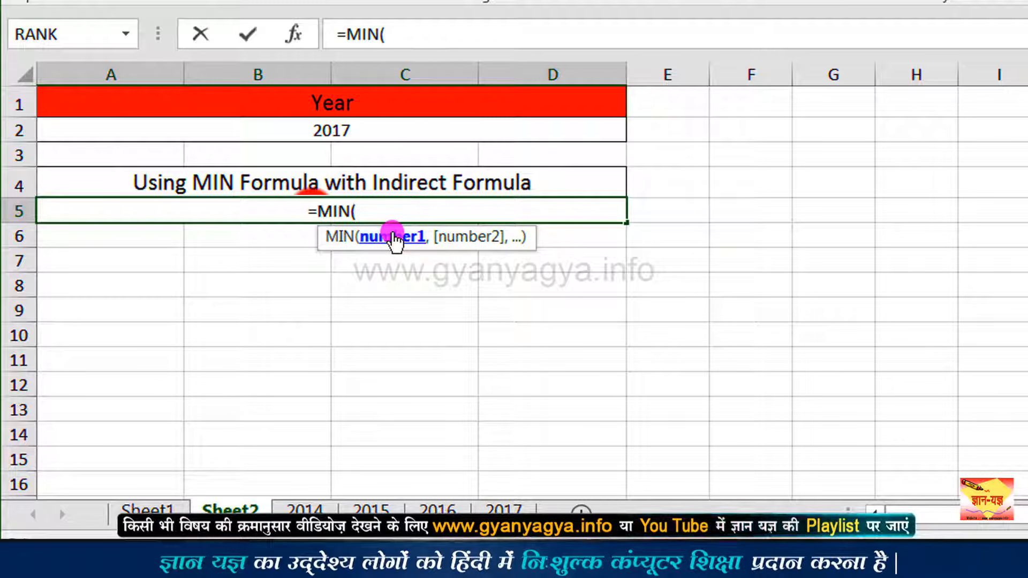
{"action": "type", "text": "ind"}
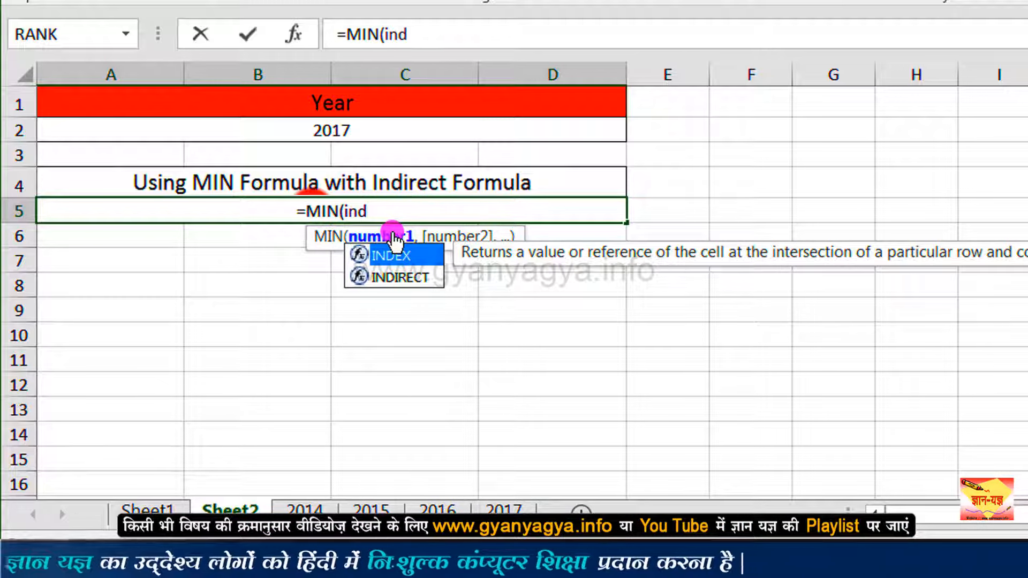
{"action": "double_click", "coordinate": [399, 277]}
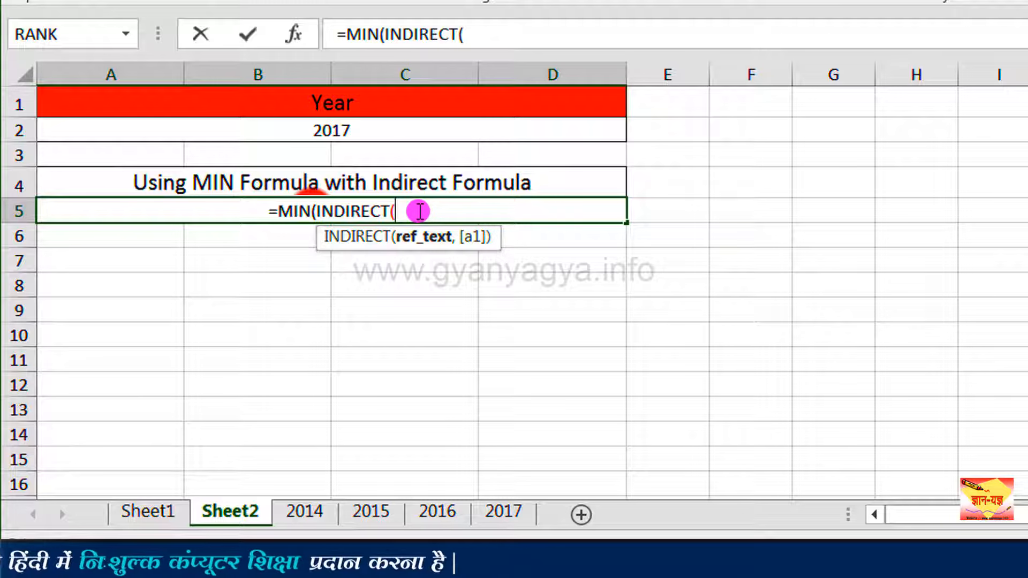
Step: Complete and enter the formula in A5 as =MIN(INDIRECT(A2&"!B3:D6")), taking the sheet name from the Year cell
{"action": "left_click", "coordinate": [382, 131]}
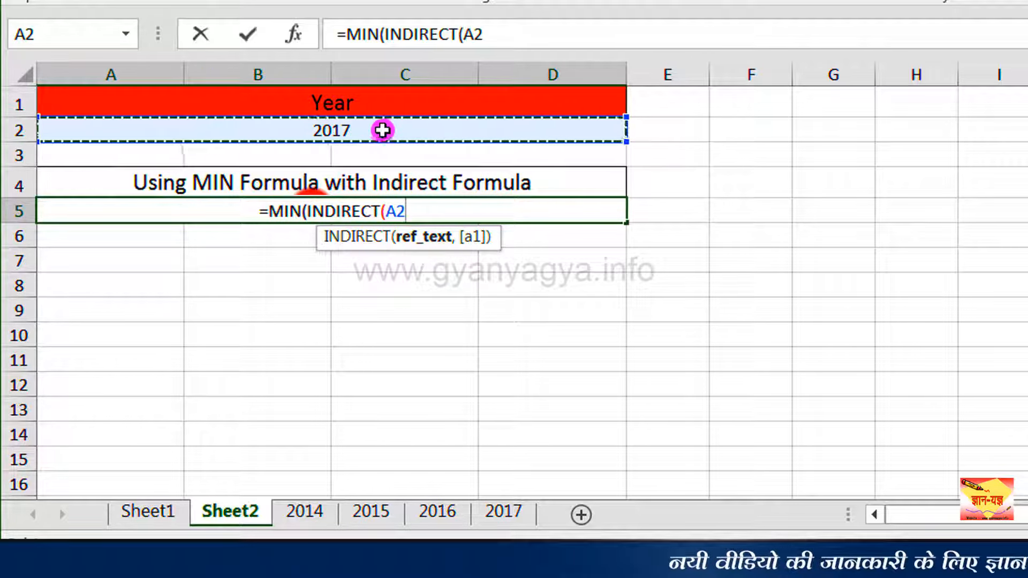
{"action": "type", "text": "&"}
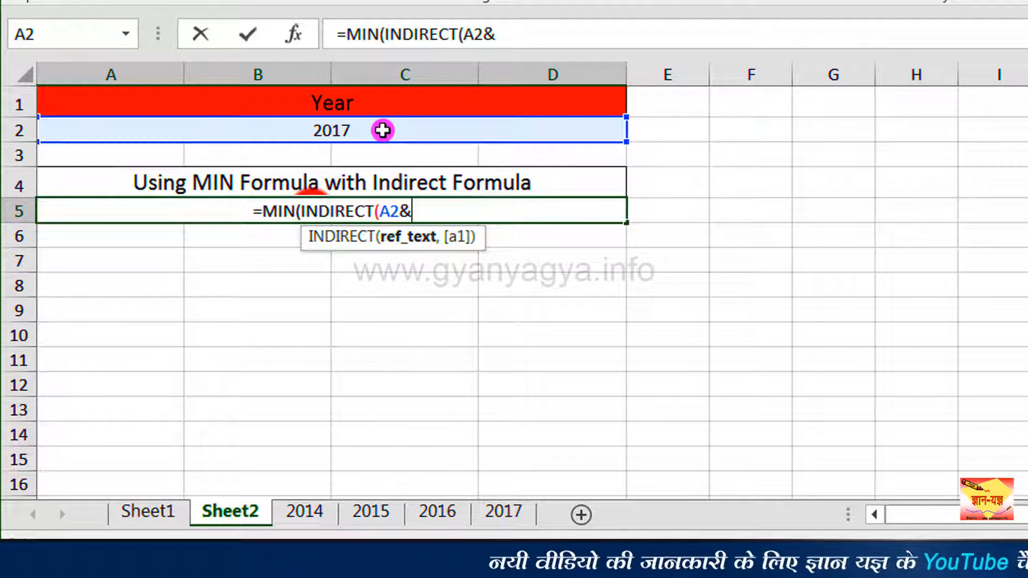
{"action": "type", "text": "\""}
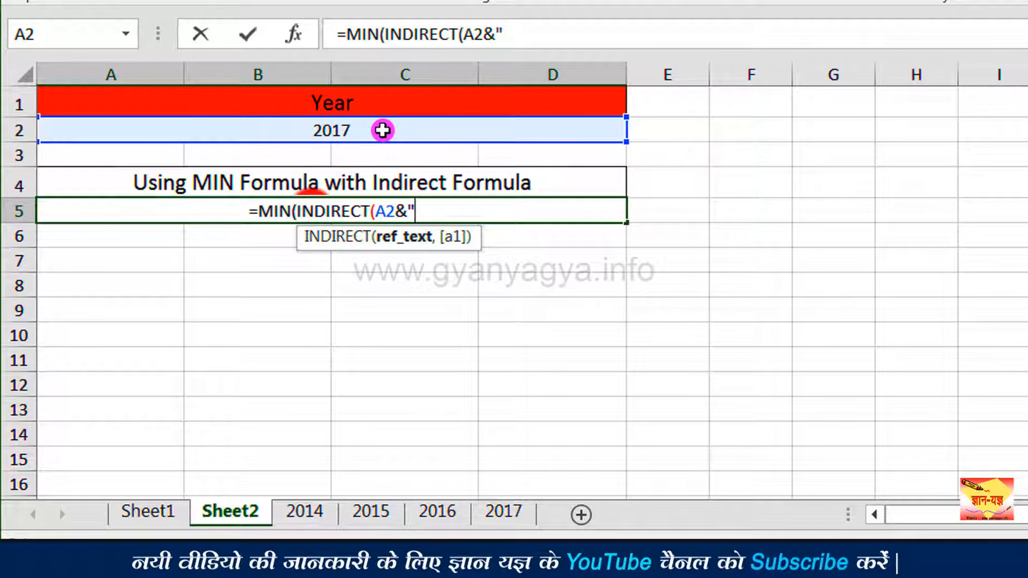
{"action": "type", "text": "!"}
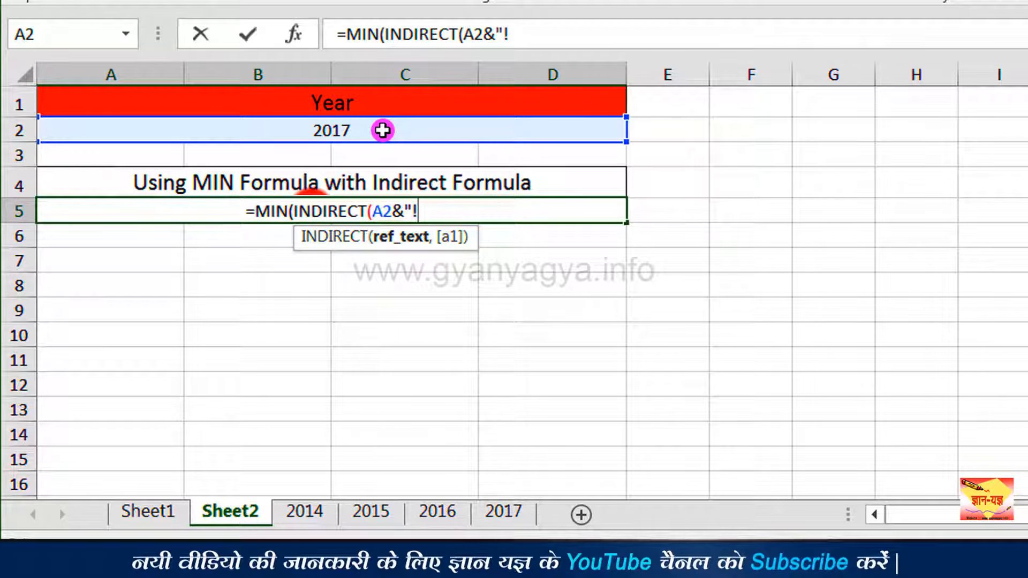
{"action": "type", "text": "B3"}
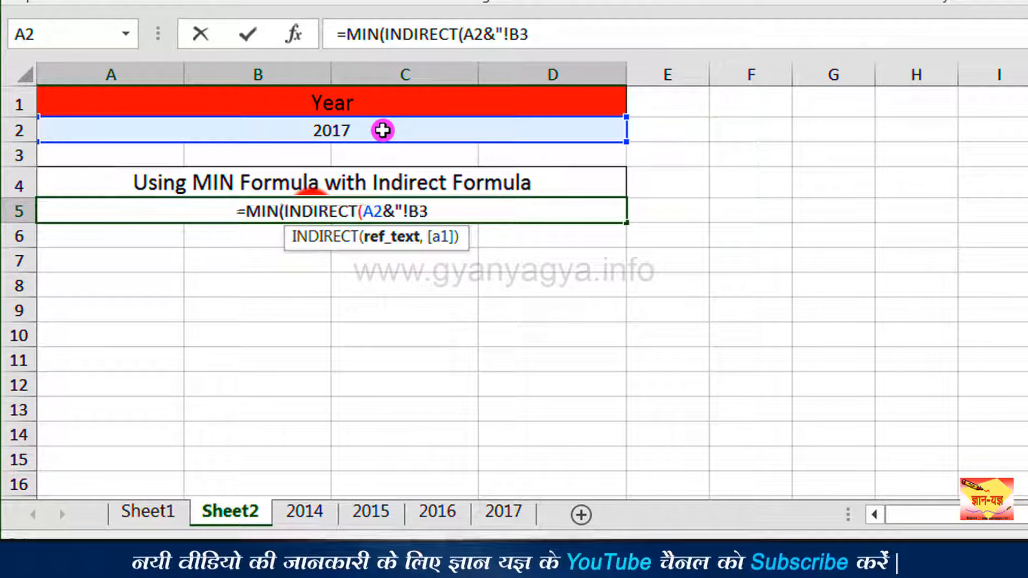
{"action": "type", "text": ":"}
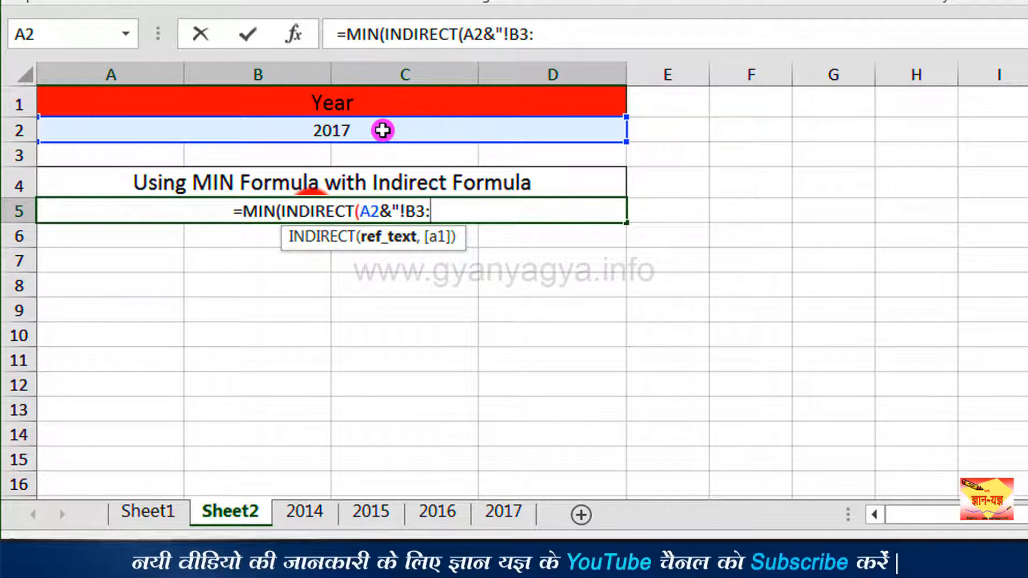
{"action": "type", "text": "D6"}
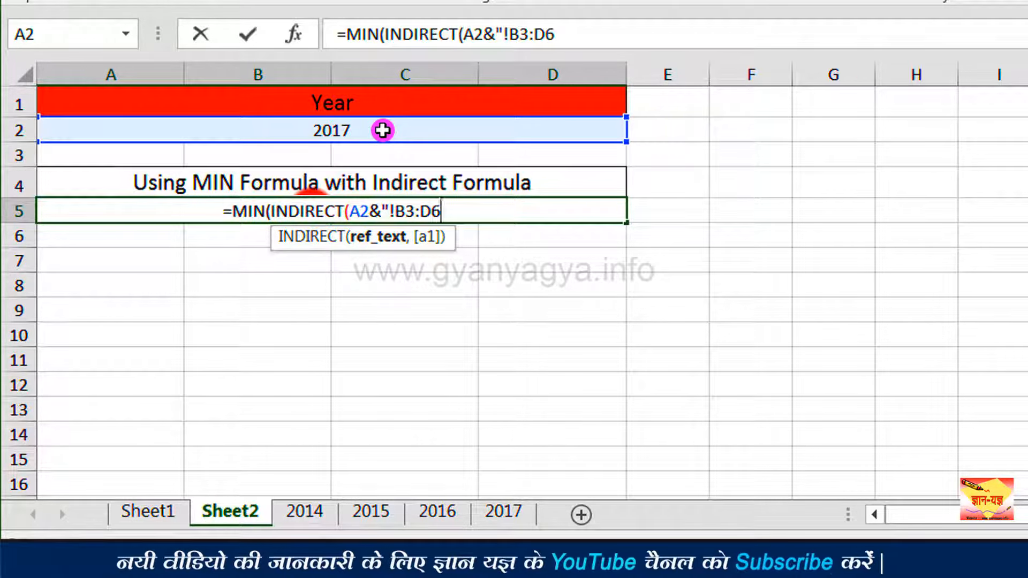
{"action": "type", "text": "\""}
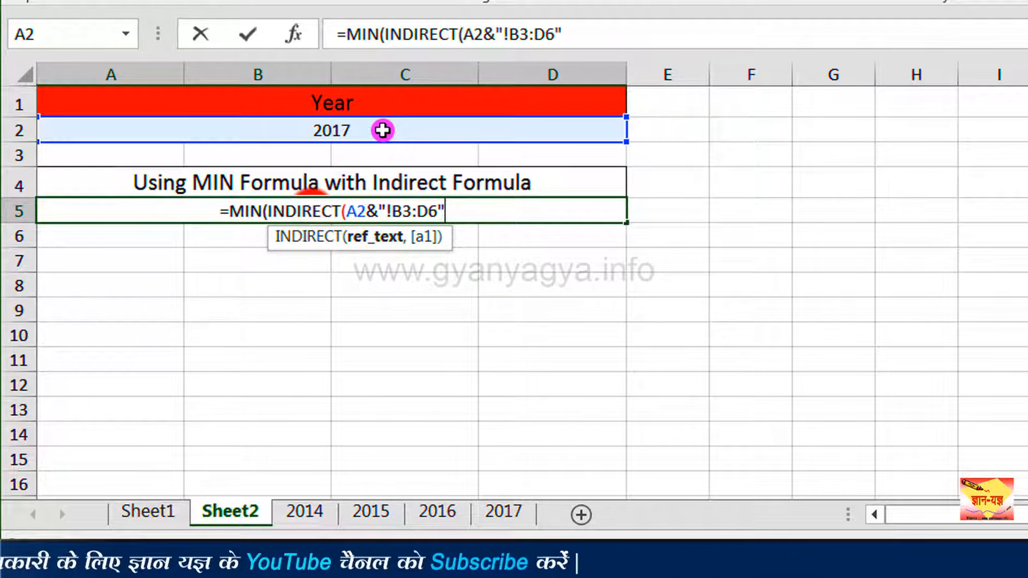
{"action": "type", "text": "))"}
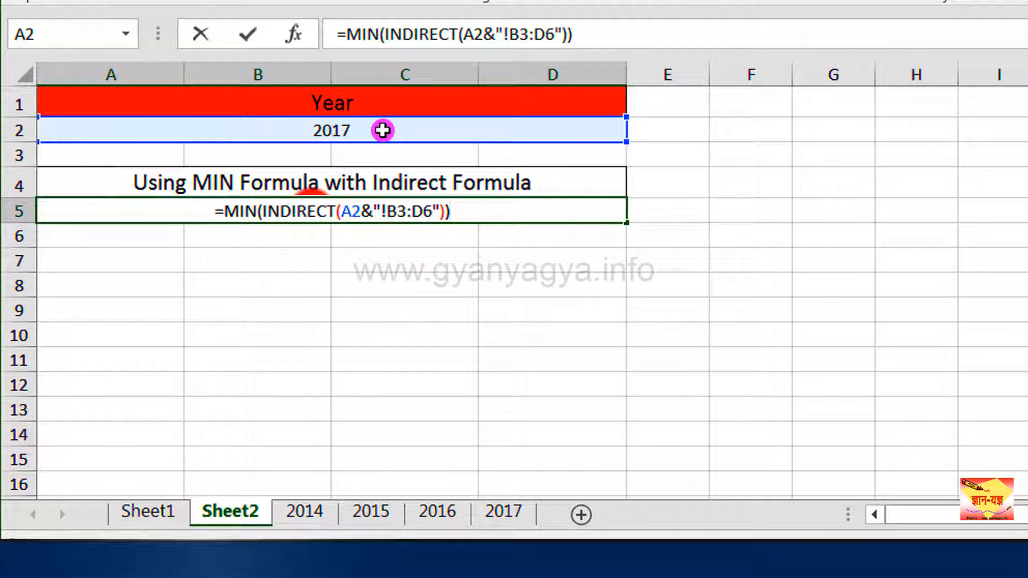
{"action": "key", "text": "Return"}
Step: Start an AVERAGE formula in cell A5 with INDIRECT nested inside it
{"action": "left_click", "coordinate": [310, 209]}
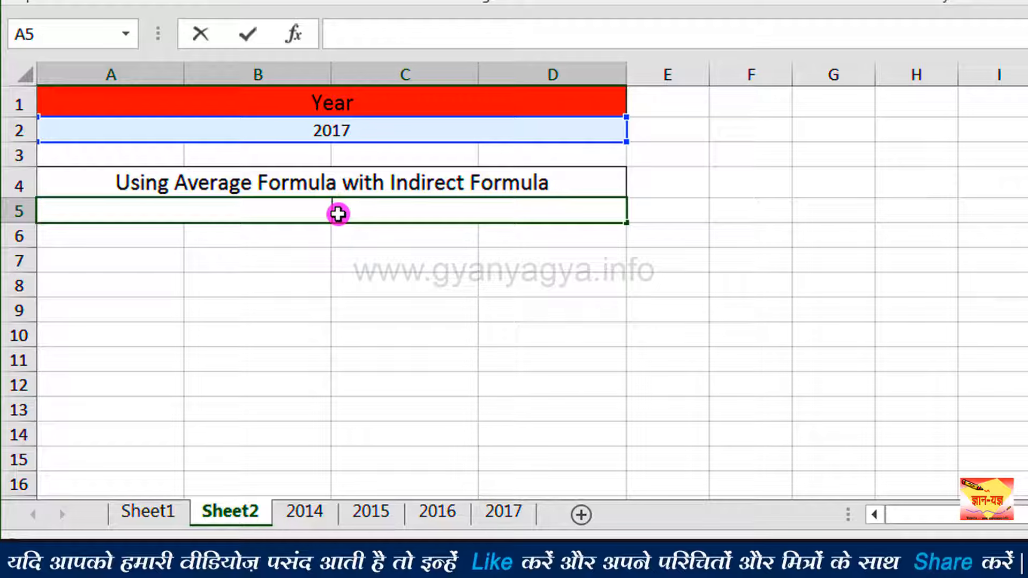
{"action": "type", "text": "=ave"}
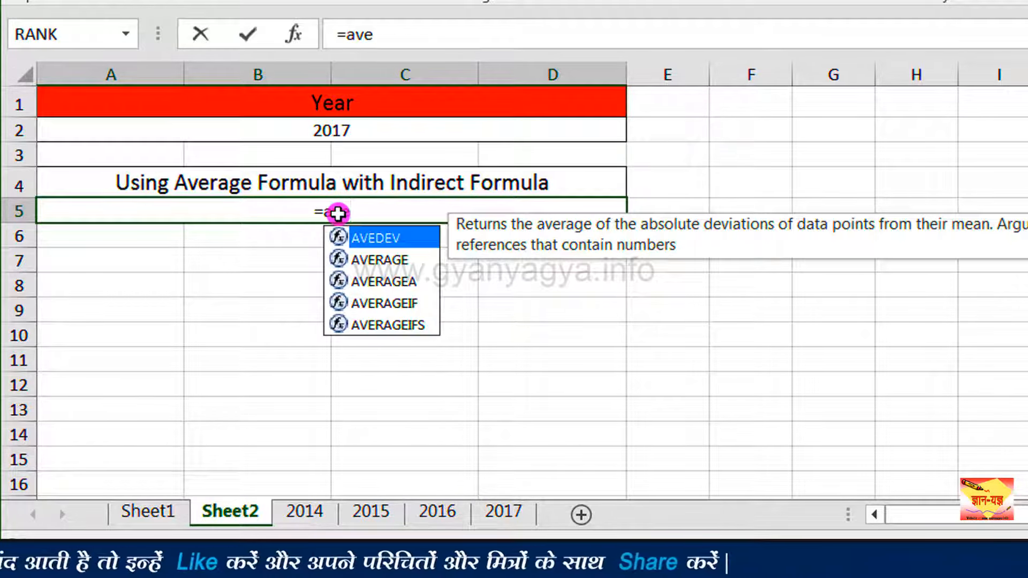
{"action": "double_click", "coordinate": [391, 261]}
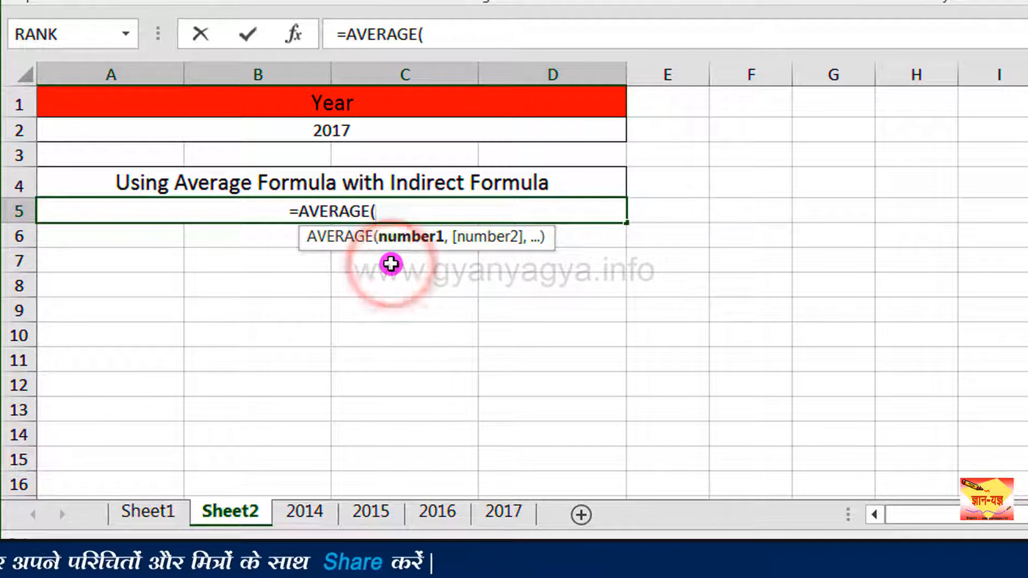
{"action": "type", "text": "ind"}
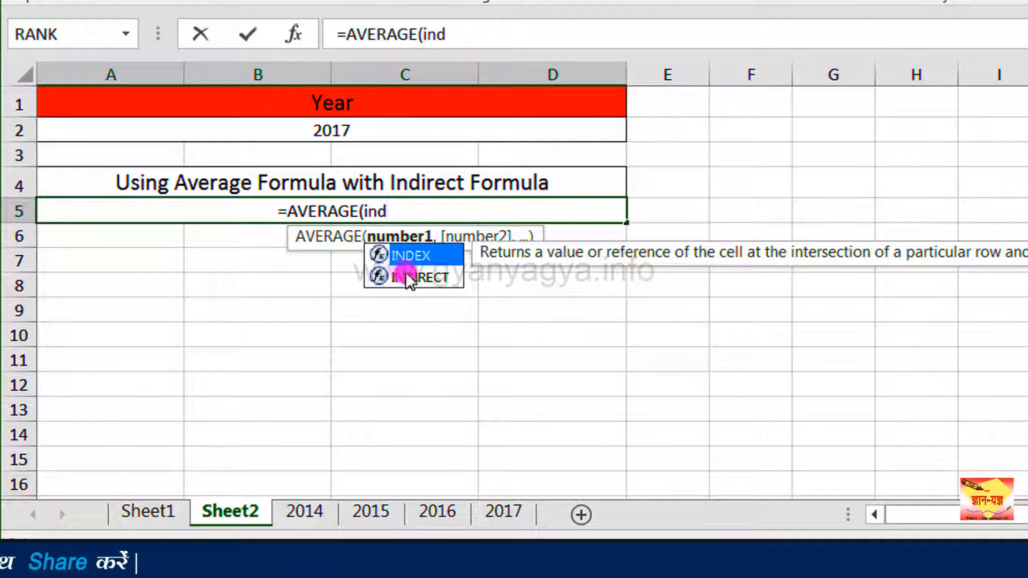
{"action": "double_click", "coordinate": [406, 275]}
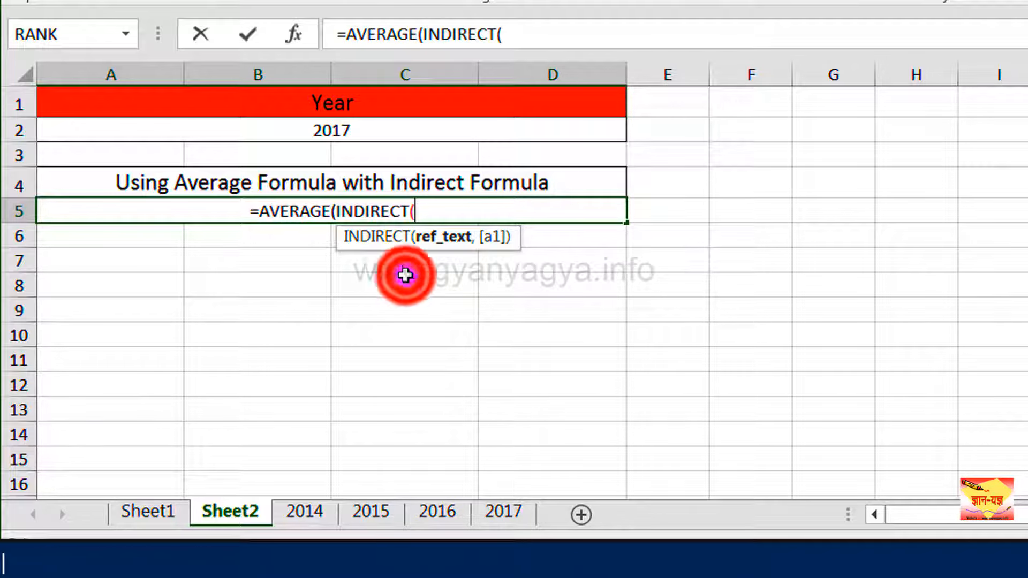
Step: Complete and enter the formula in A5 as =AVERAGE(INDIRECT(A2&"!B3:D6")) and reselect the cell to review it
{"action": "left_click", "coordinate": [364, 128]}
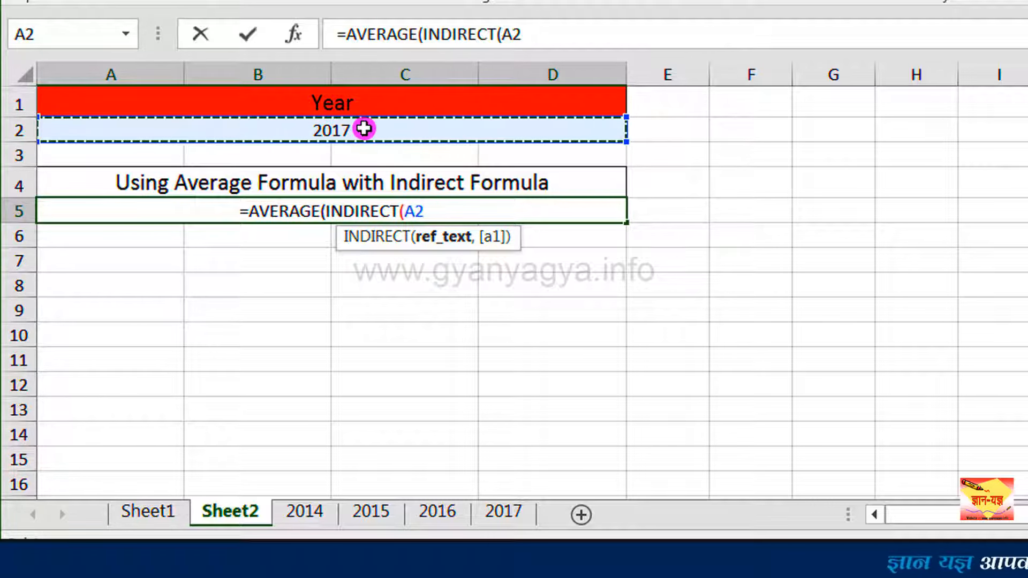
{"action": "type", "text": "&"}
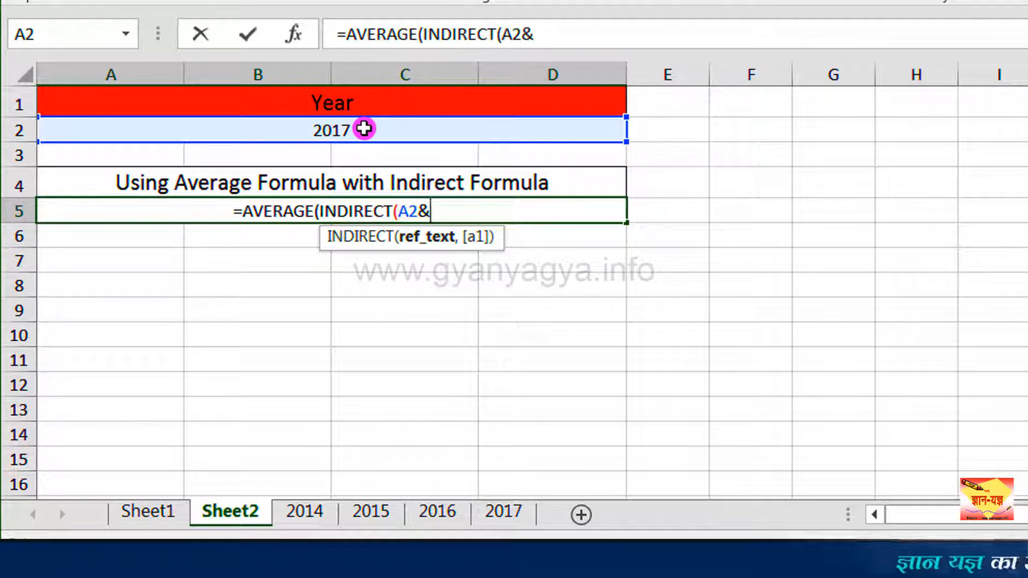
{"action": "type", "text": "\""}
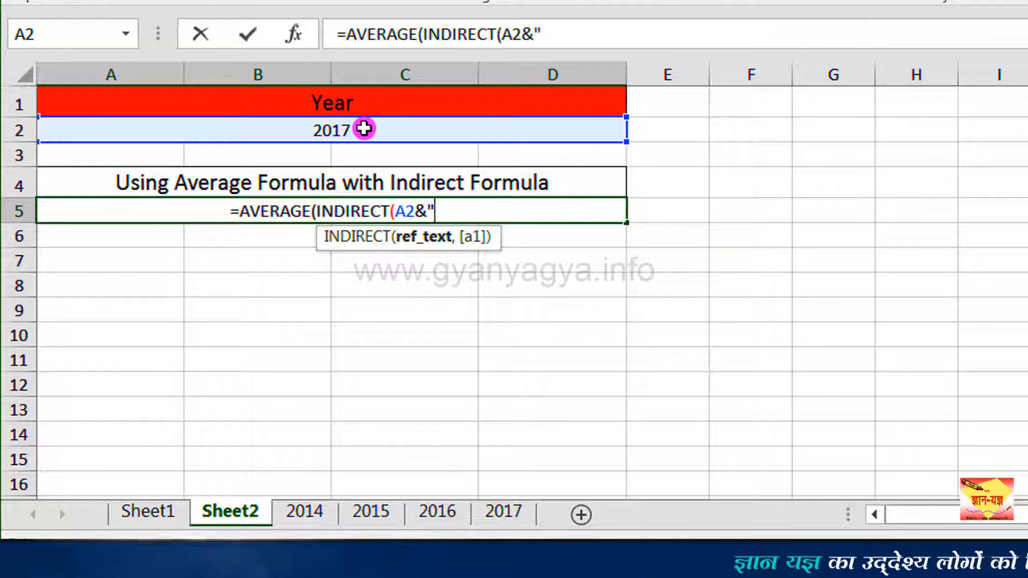
{"action": "type", "text": "!"}
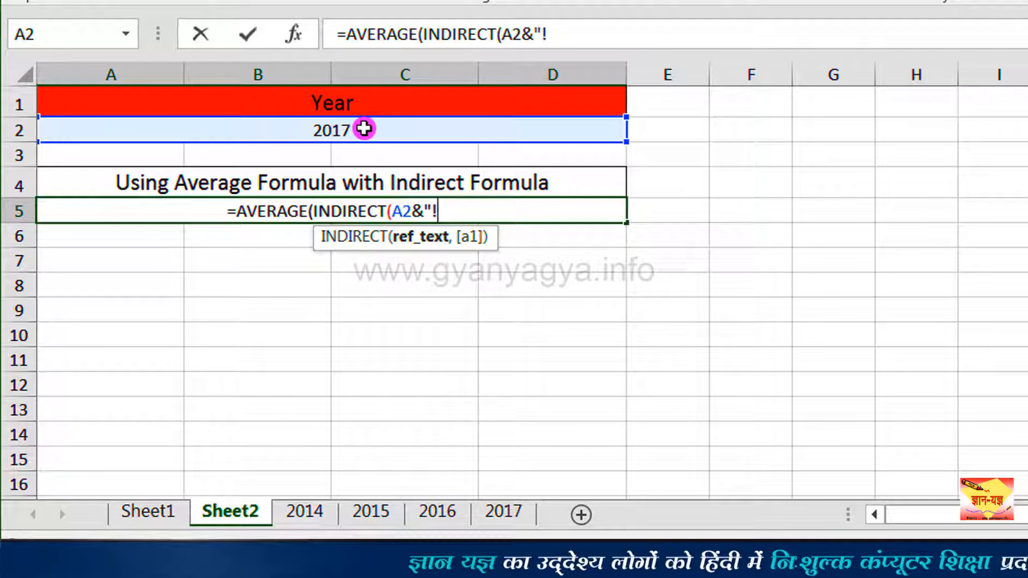
{"action": "type", "text": "B3:"}
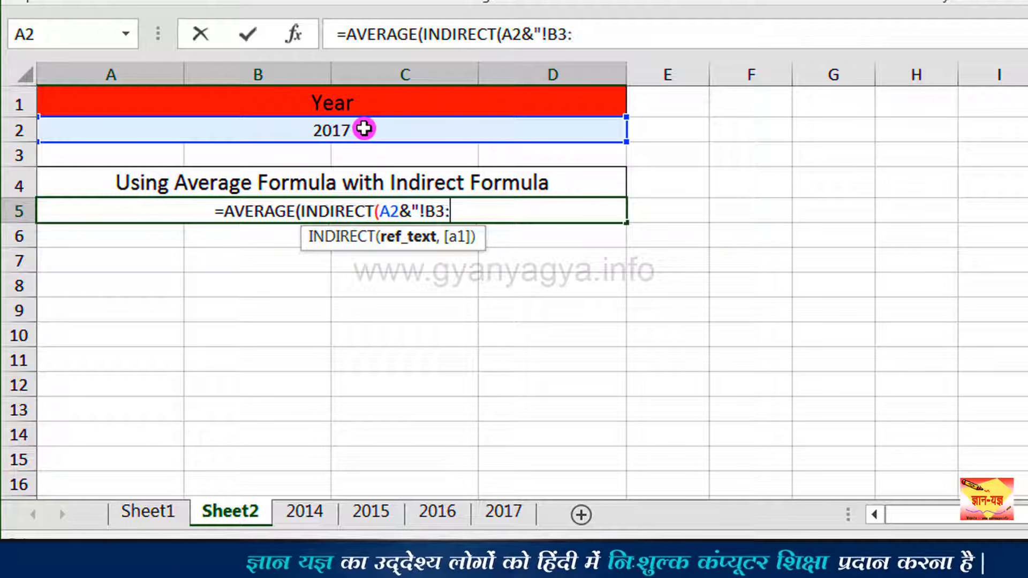
{"action": "type", "text": "D"}
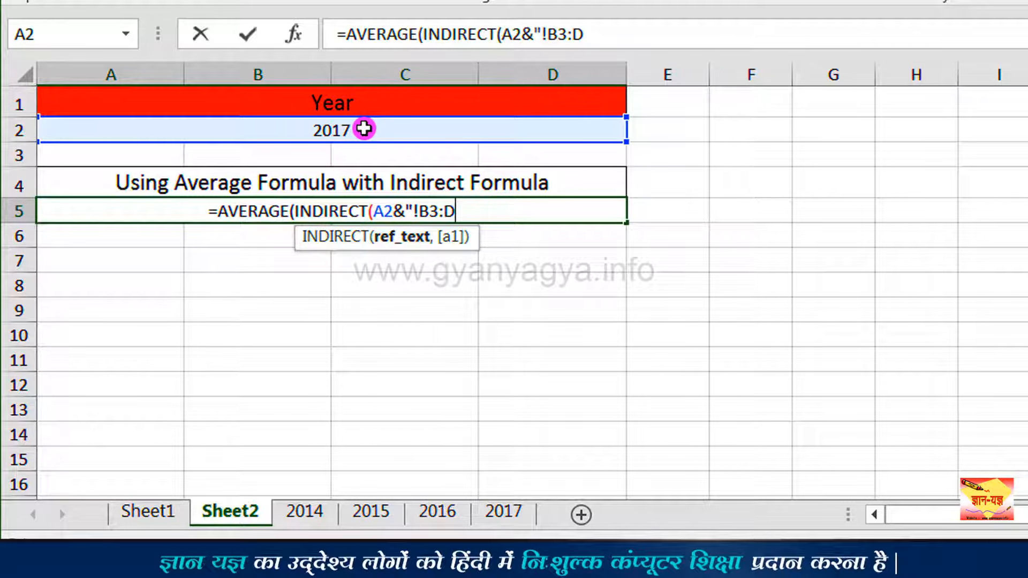
{"action": "type", "text": "6"}
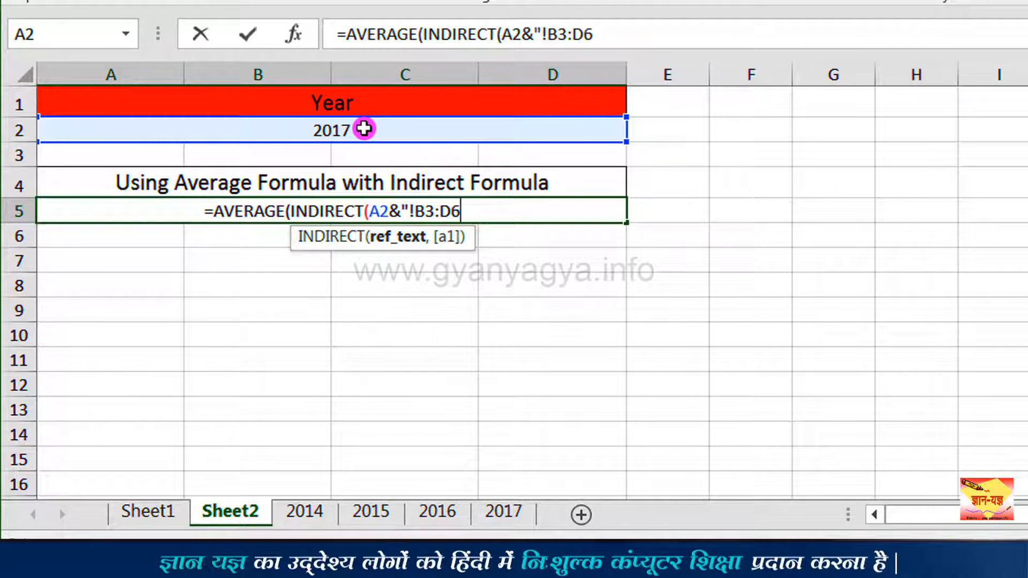
{"action": "type", "text": "\""}
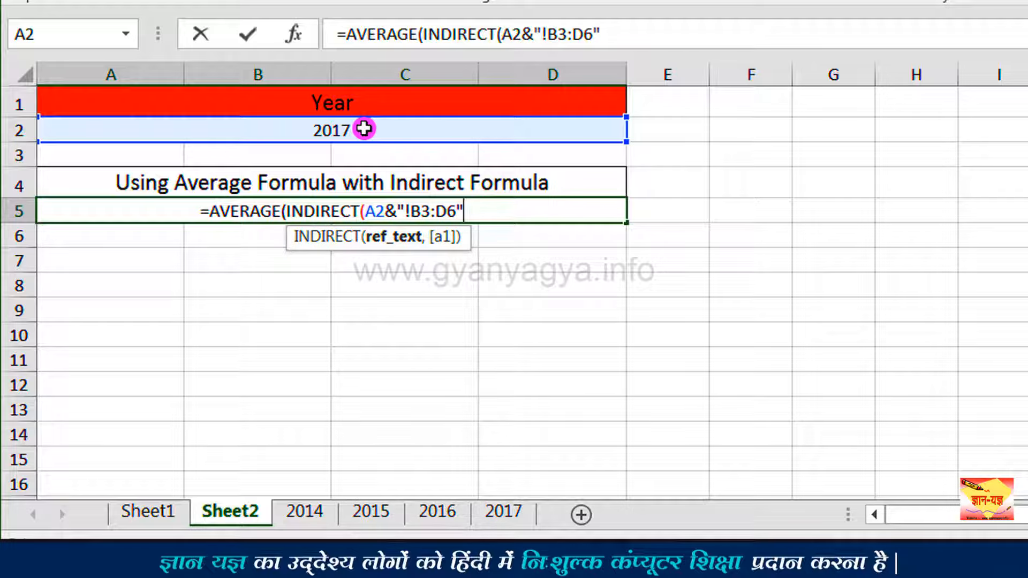
{"action": "type", "text": "))"}
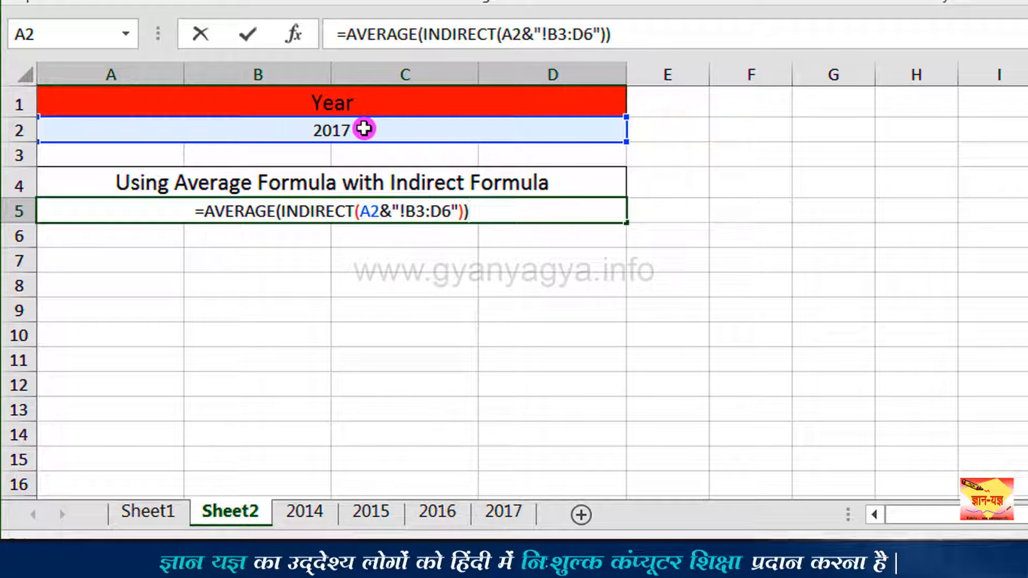
{"action": "key", "text": "Return"}
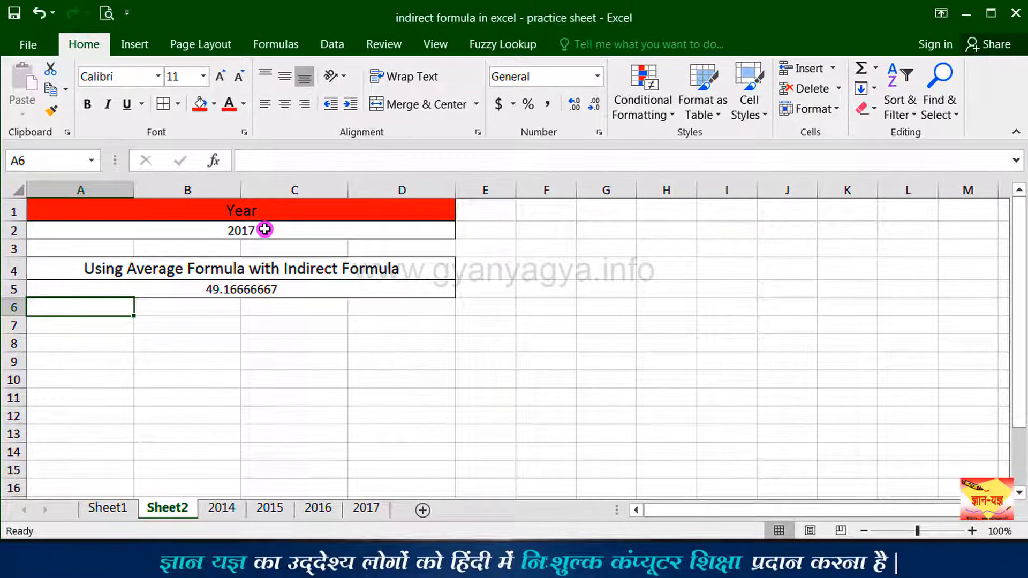
{"action": "left_click", "coordinate": [284, 290]}
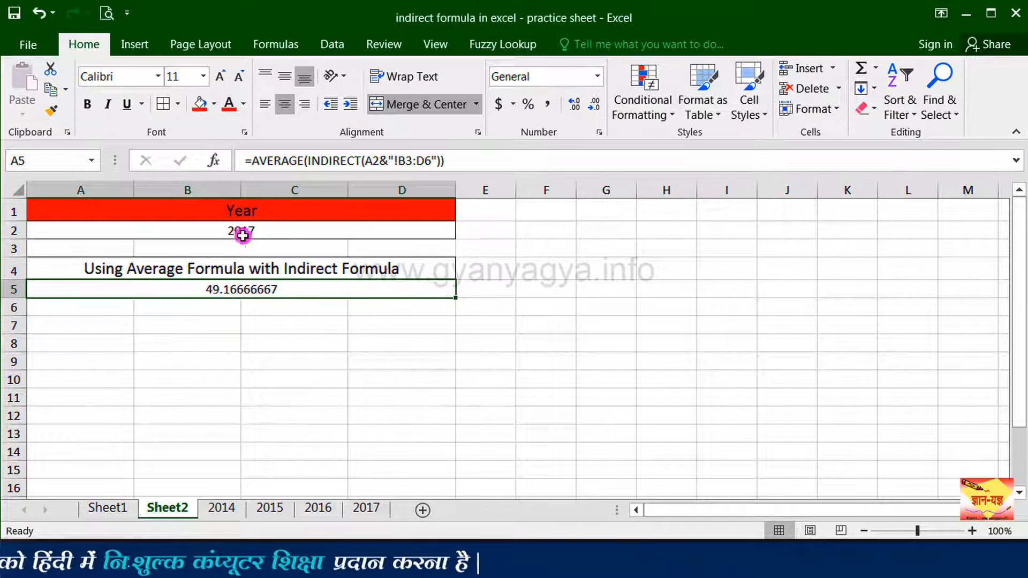